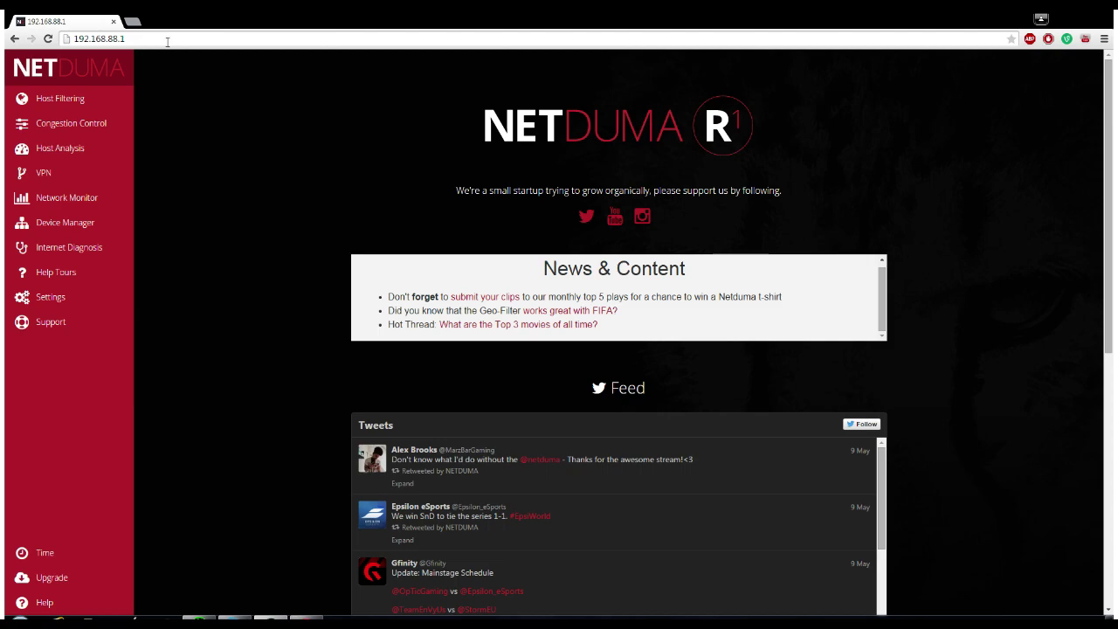
Look through the router home page's news, Twitter feed and change log sections.
scroll(1113, 141, "down", 3)
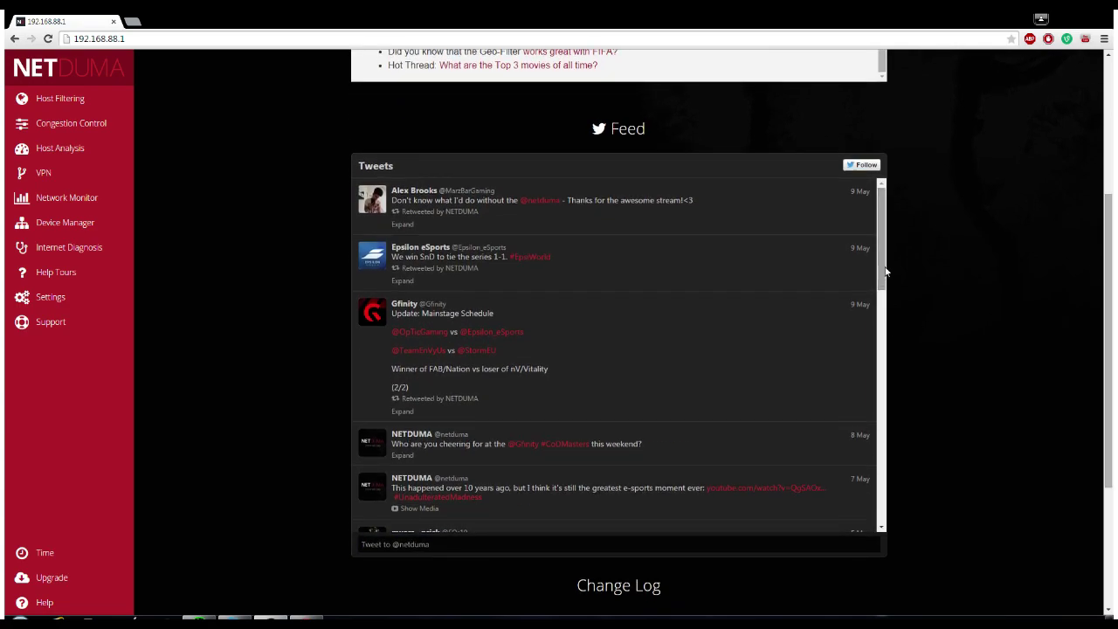
scroll(881, 253, "down", 2)
scroll(880, 254, "up", 2)
left_click_drag(1112, 214, 1113, 84)
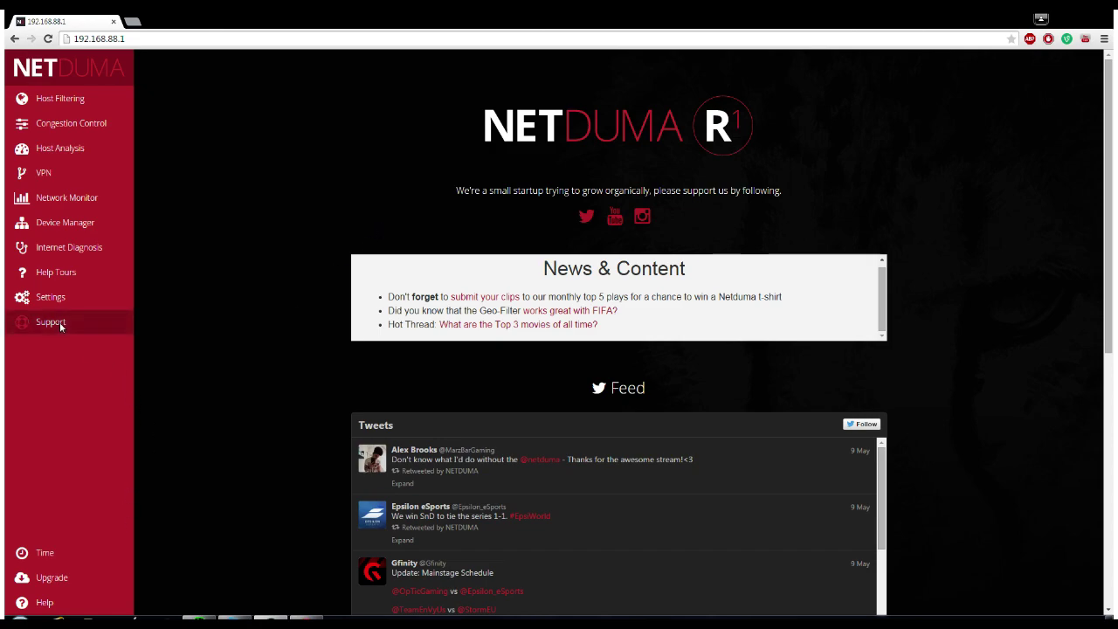
View the device choices for the second XboxOne service slot in Host Filtering, and close them without selecting one.
left_click(61, 100)
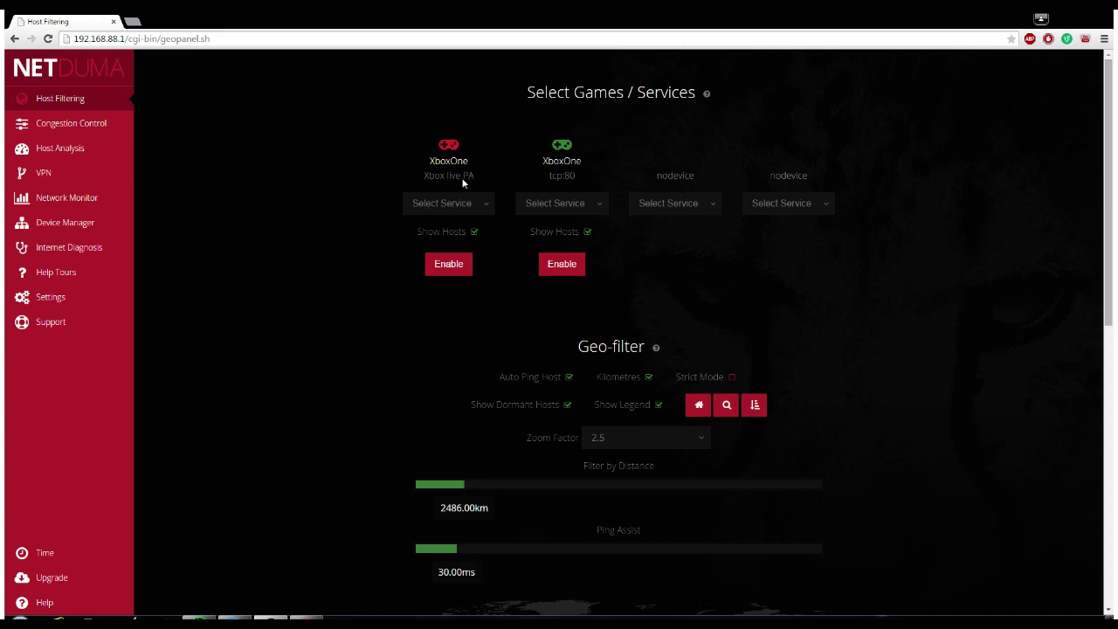
left_click(589, 203)
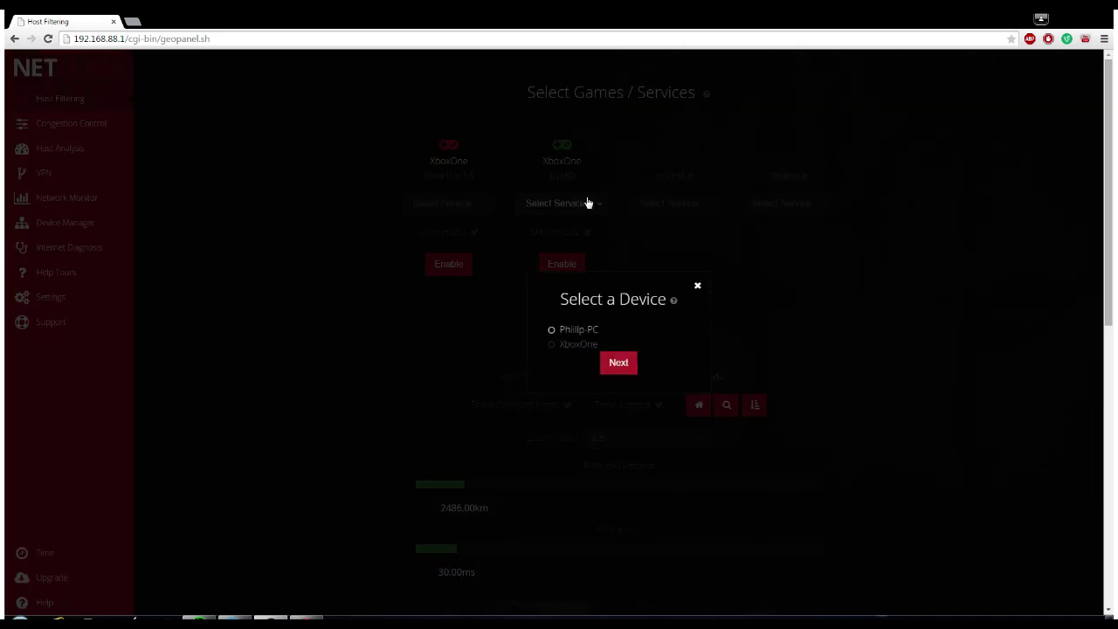
left_click(697, 288)
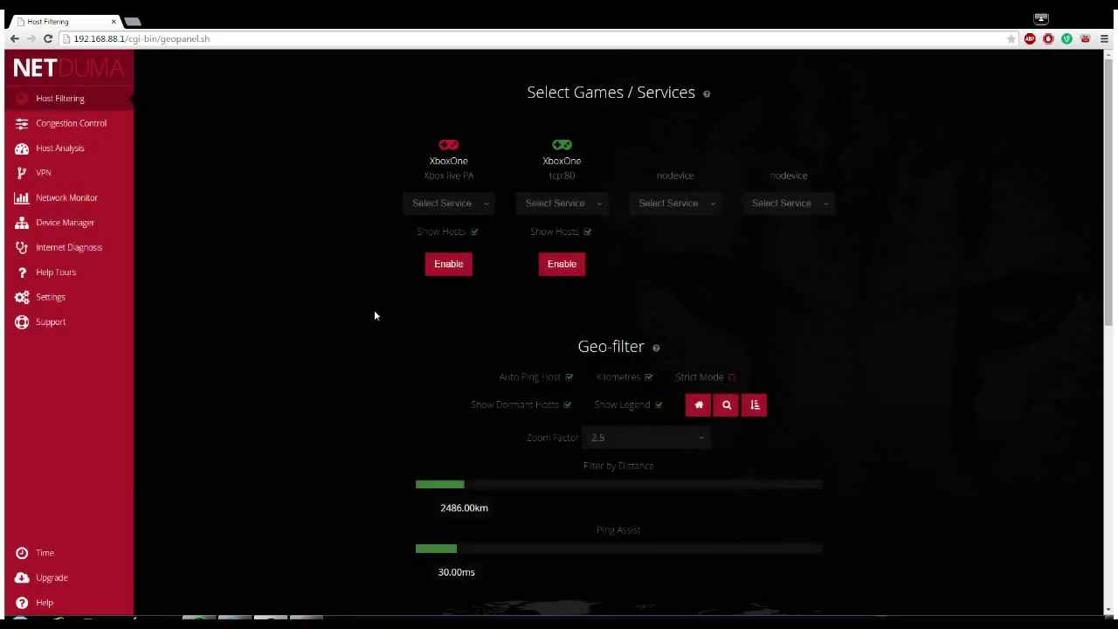
Set the Geo-filter's Filter by Distance to about 1502 km, trying smaller radii down to 111 km on the way.
scroll(374, 311, "down", 3)
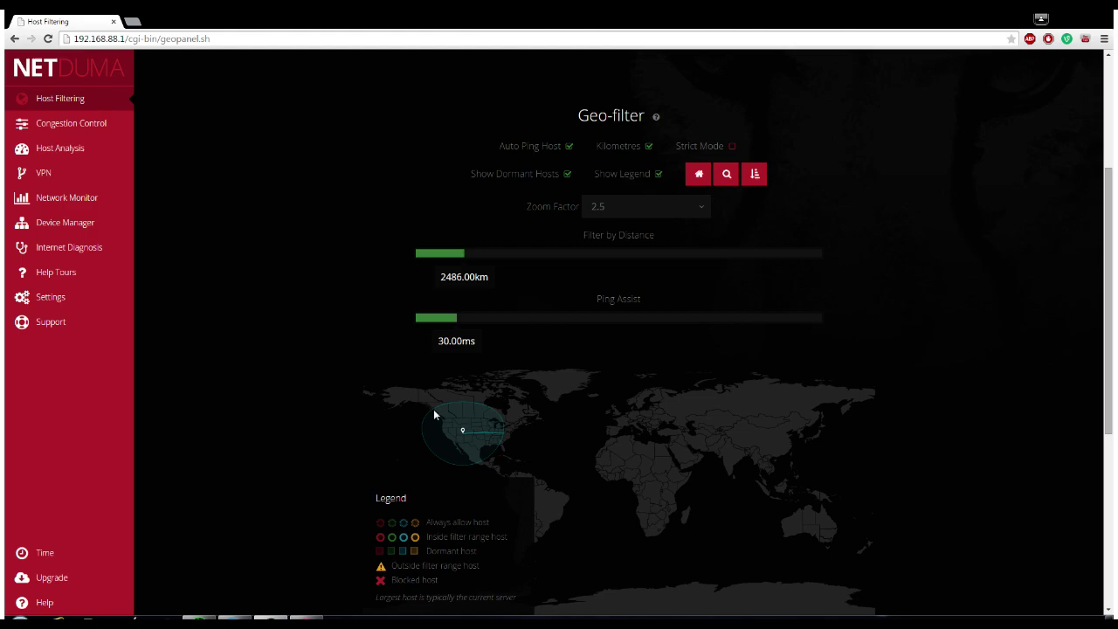
left_click_drag(1105, 232, 1110, 239)
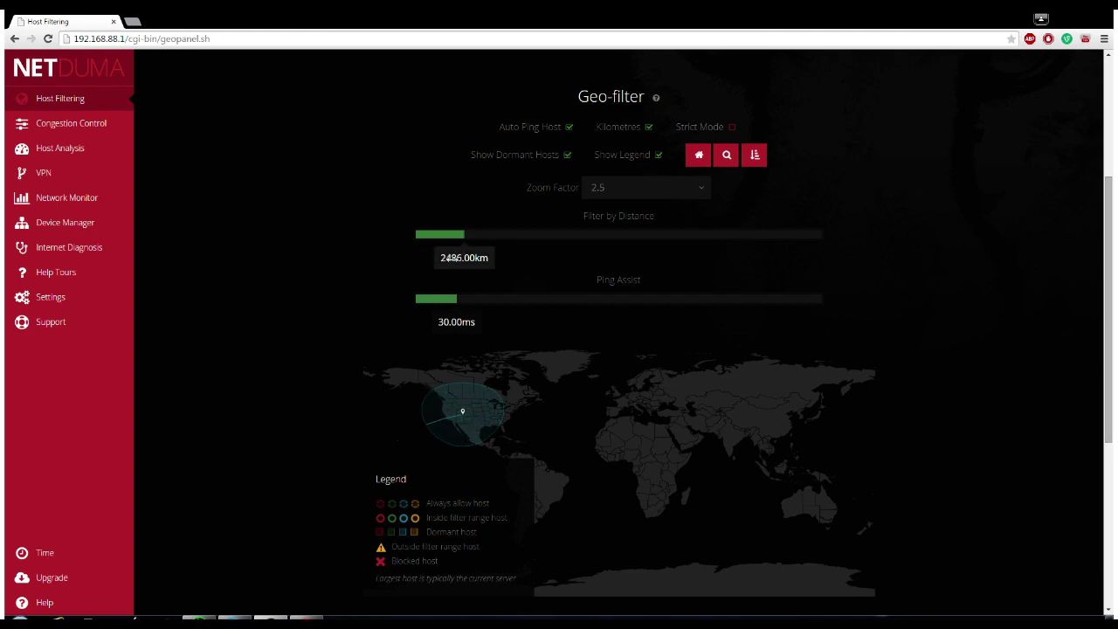
left_click_drag(459, 258, 444, 258)
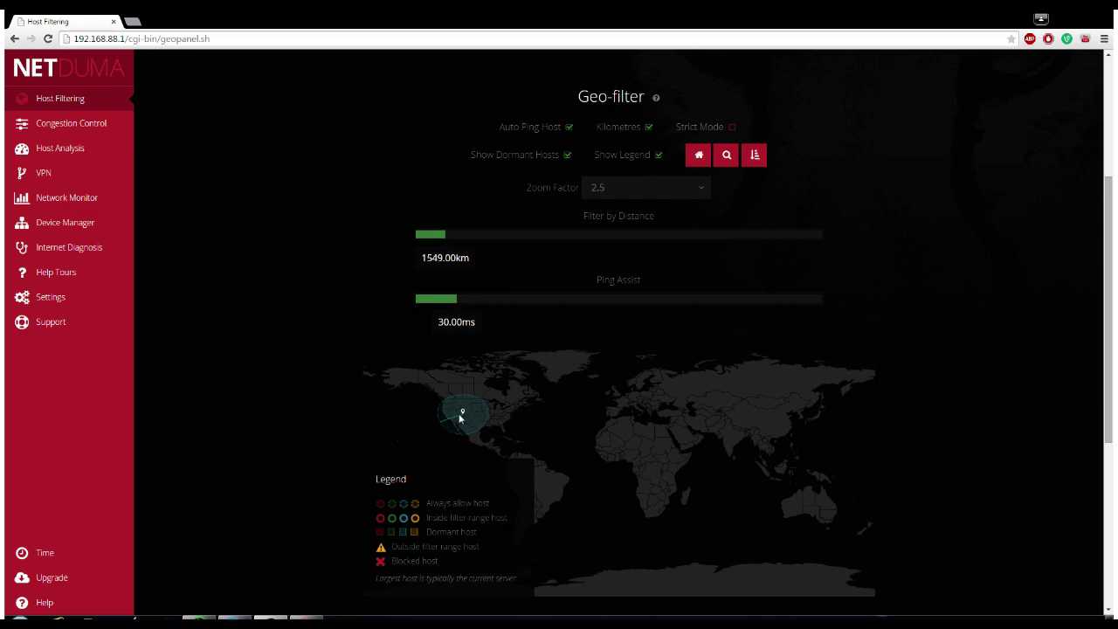
left_click_drag(458, 261, 420, 267)
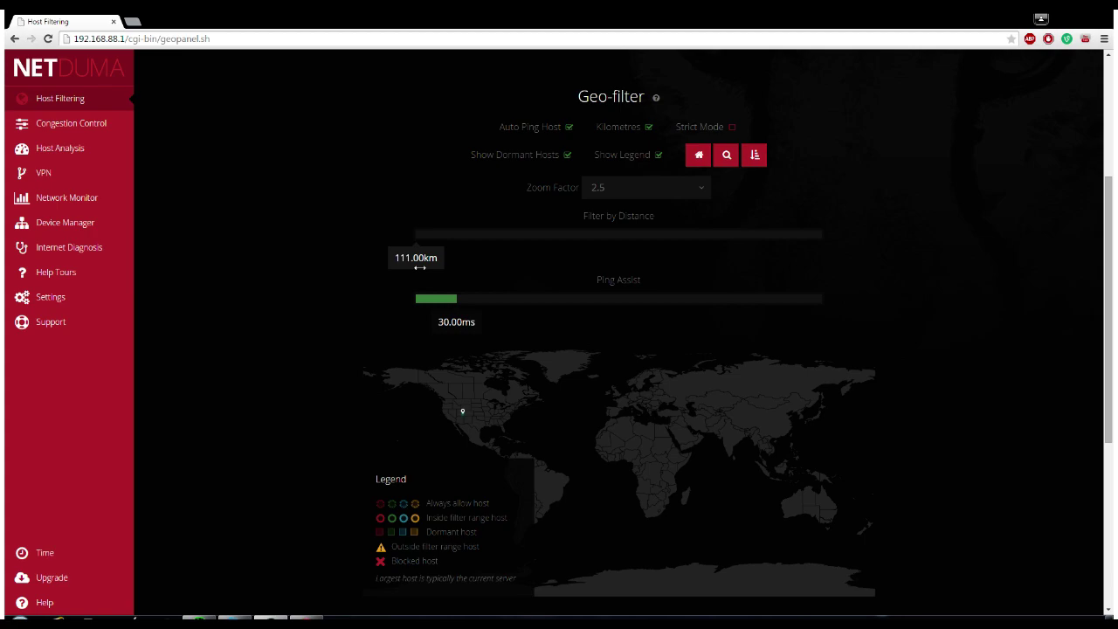
left_click_drag(420, 267, 445, 270)
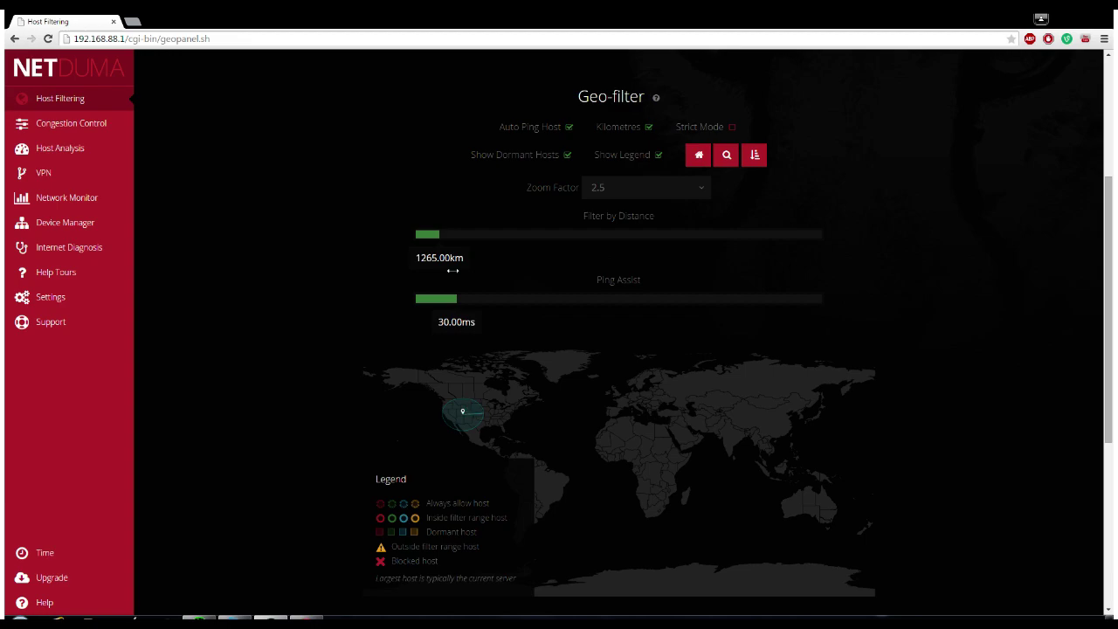
mouse_move(452, 270)
left_mouse_down()
mouse_move(811, 292)
mouse_move(456, 290)
left_mouse_up()
left_click_drag(440, 234, 418, 235)
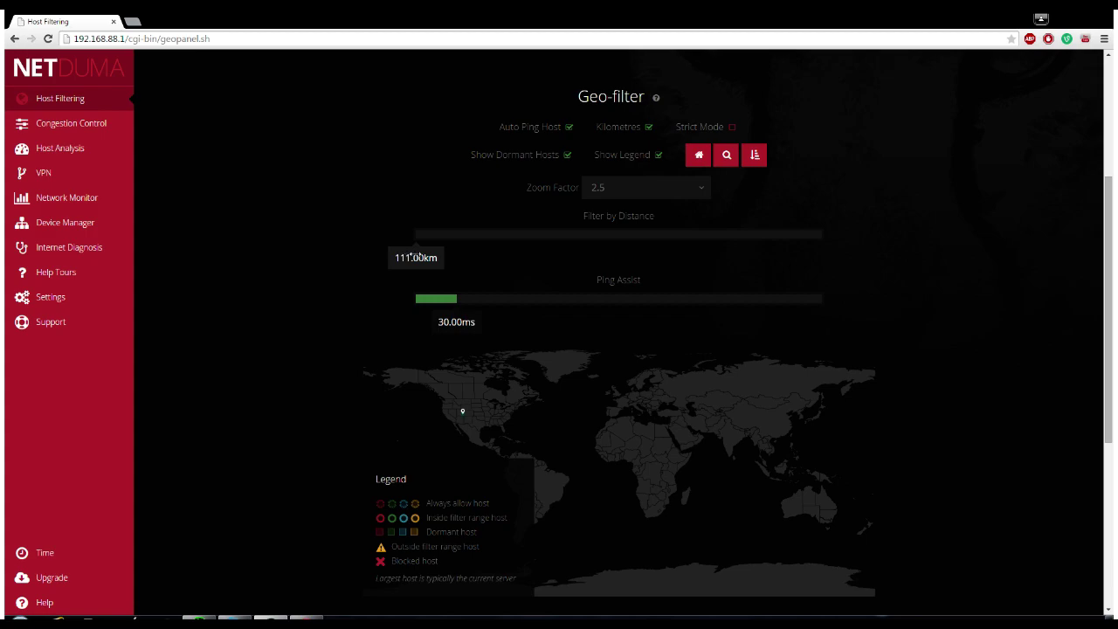
left_click_drag(410, 256, 440, 258)
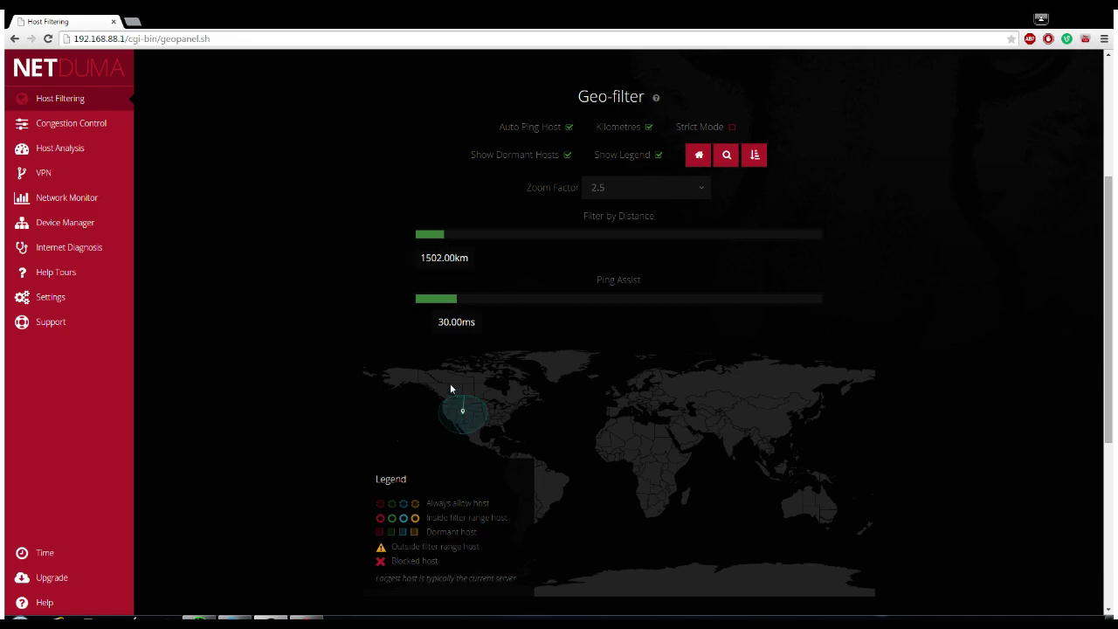
Set the Geo-filter's Ping Assist to 25 ms after trying 50 ms.
left_click_drag(469, 323, 462, 324)
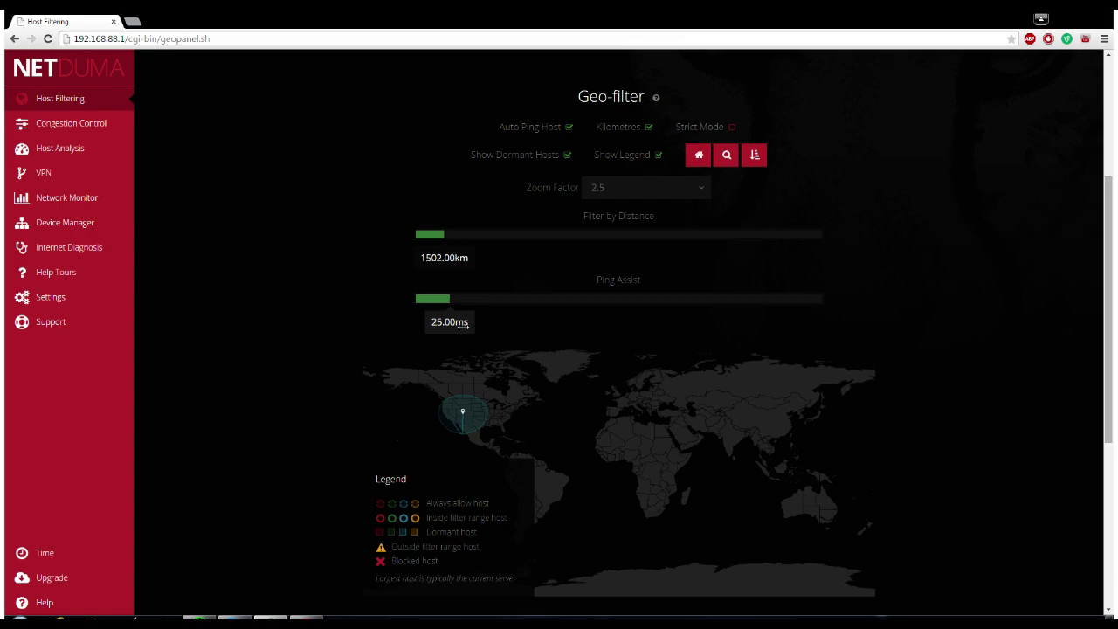
left_click_drag(462, 324, 496, 327)
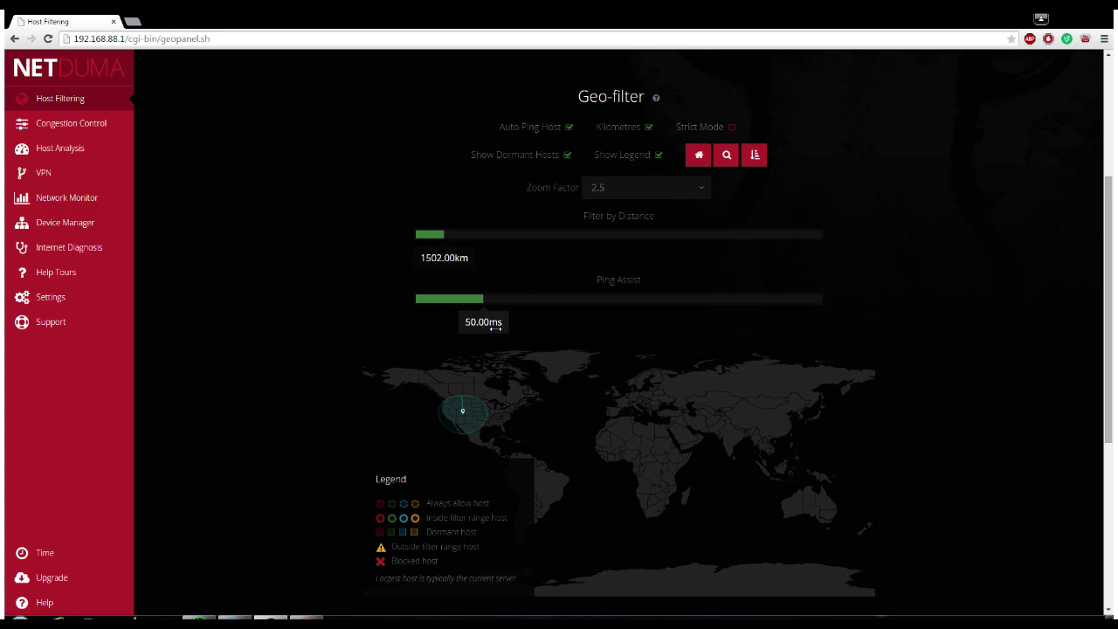
left_click_drag(495, 326, 461, 329)
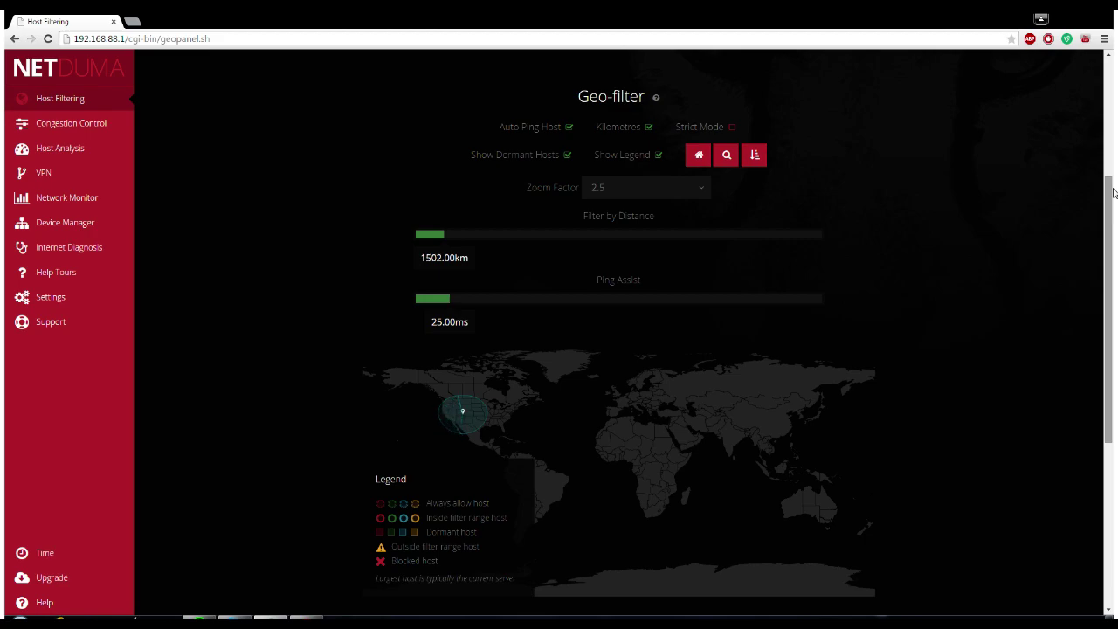
scroll(751, 241, "up", 1)
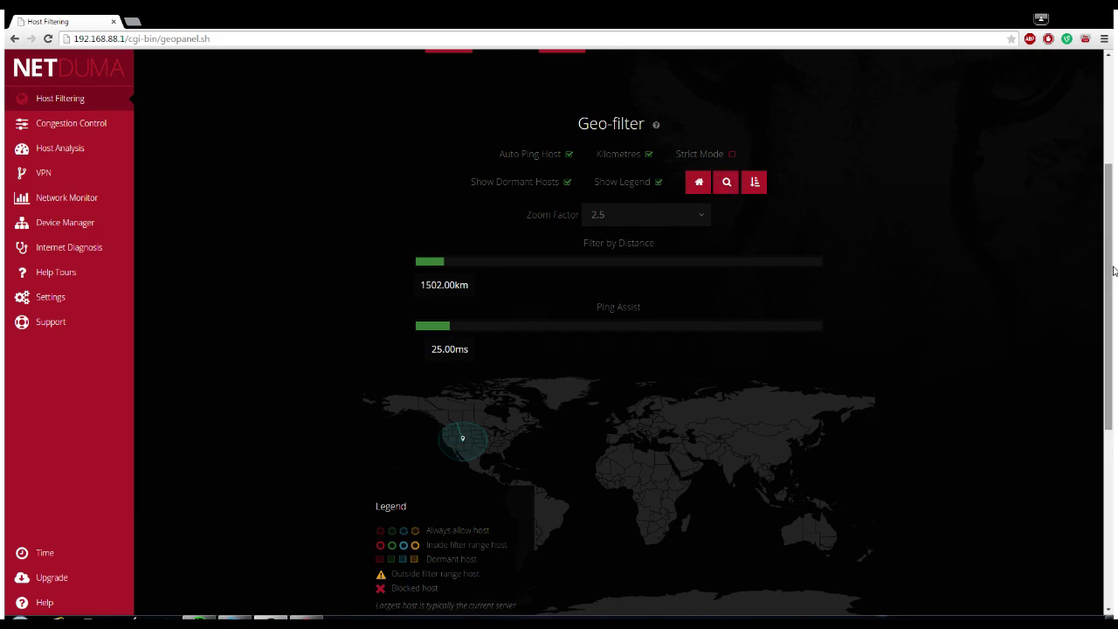
scroll(1114, 271, "down", 1)
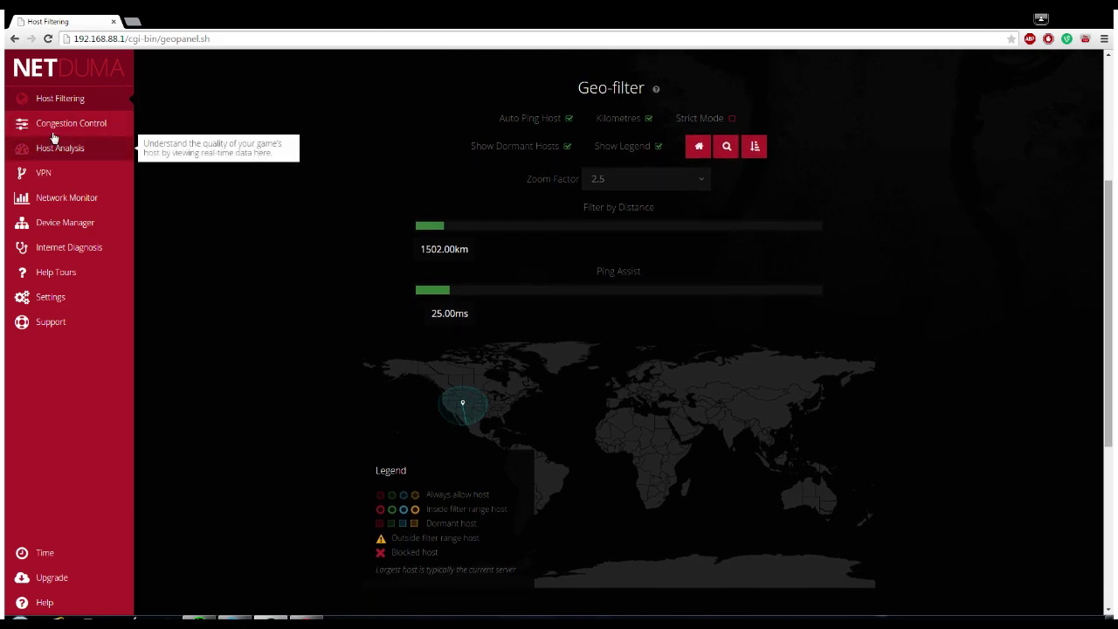
Try a 25% download cap in Congestion Control's Anti-flood settings, and restore the cap to 100%.
left_click(60, 128)
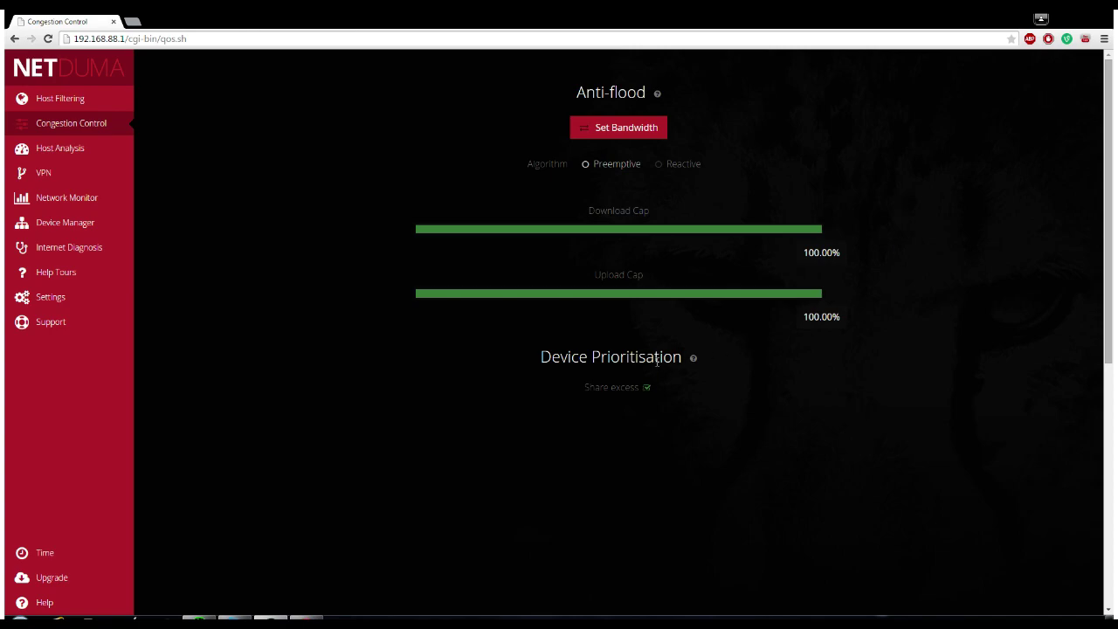
left_click(646, 388)
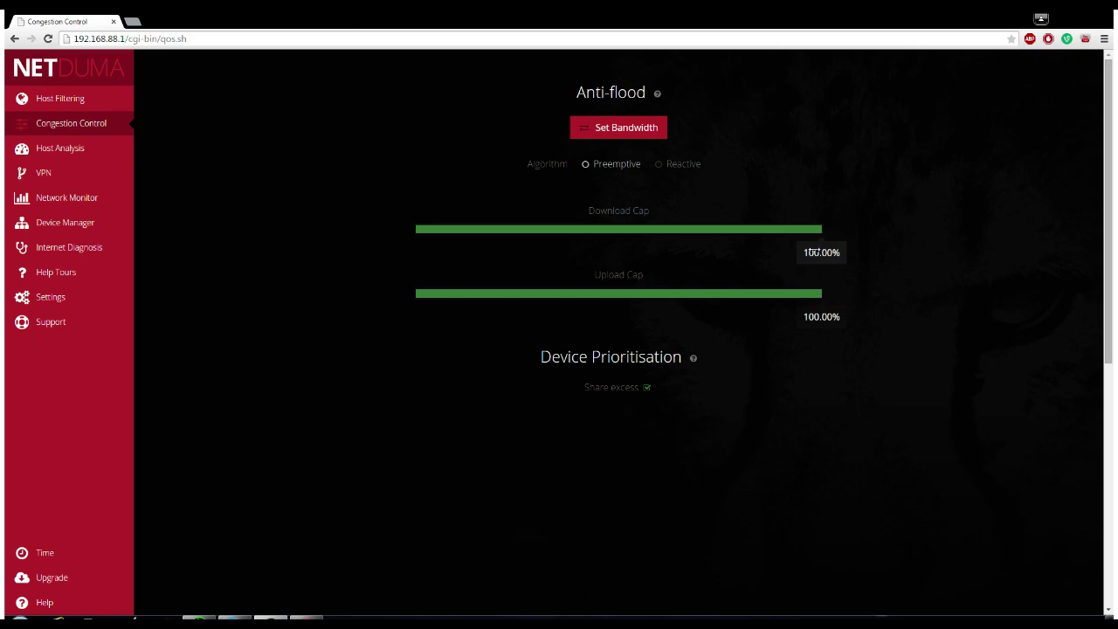
left_click_drag(815, 252, 518, 253)
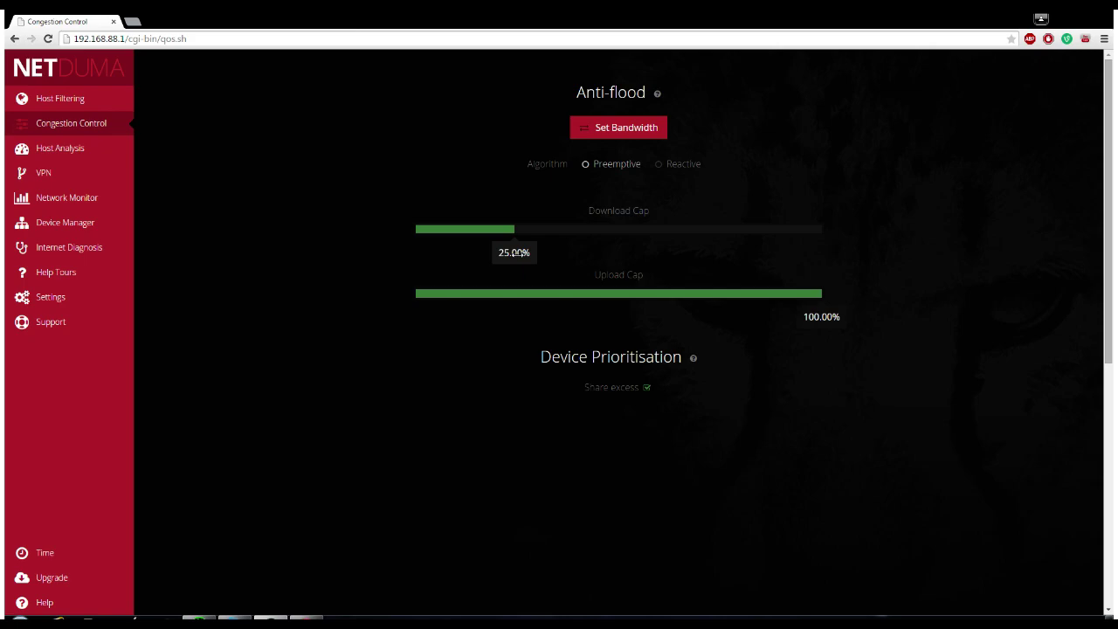
left_click_drag(516, 252, 919, 256)
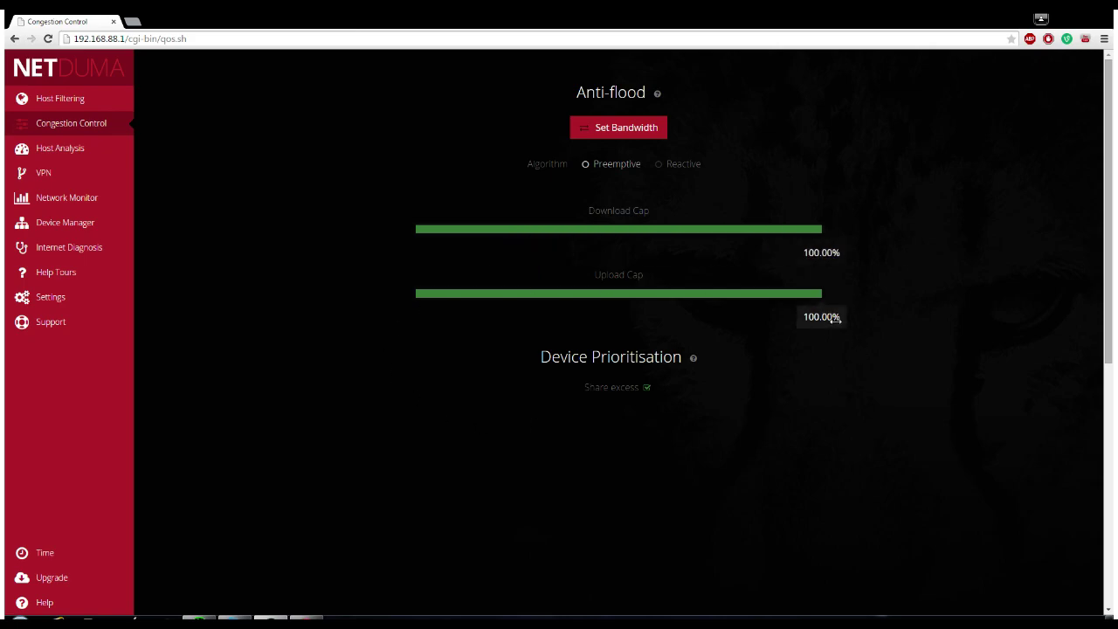
left_click_drag(835, 318, 886, 323)
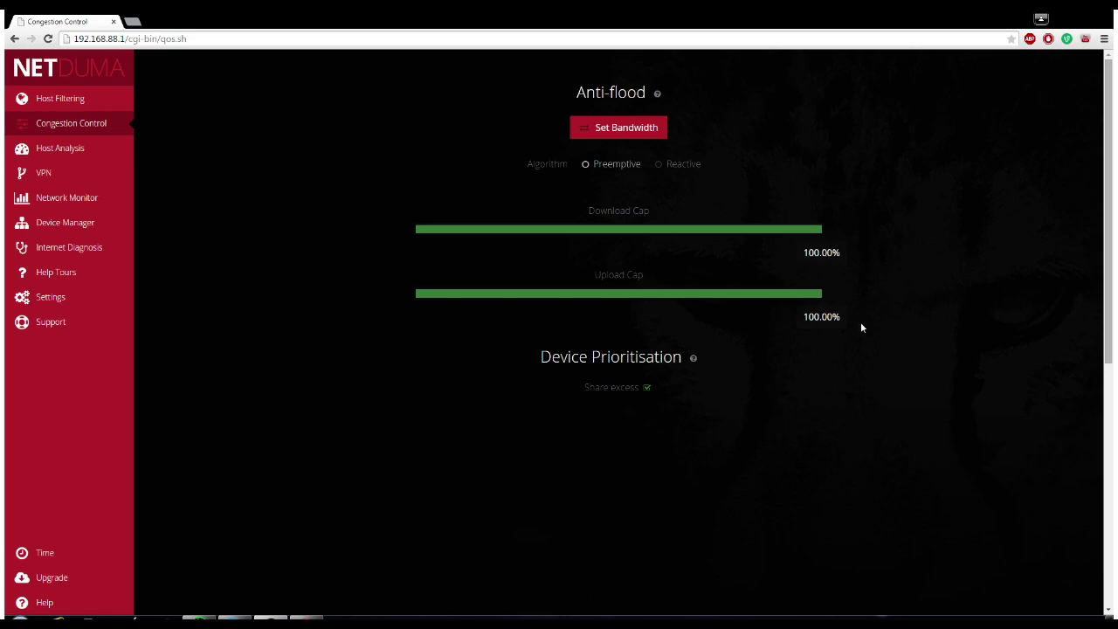
Review the Host Analysis game history and the Congestion Control device prioritisation section.
left_click(81, 145)
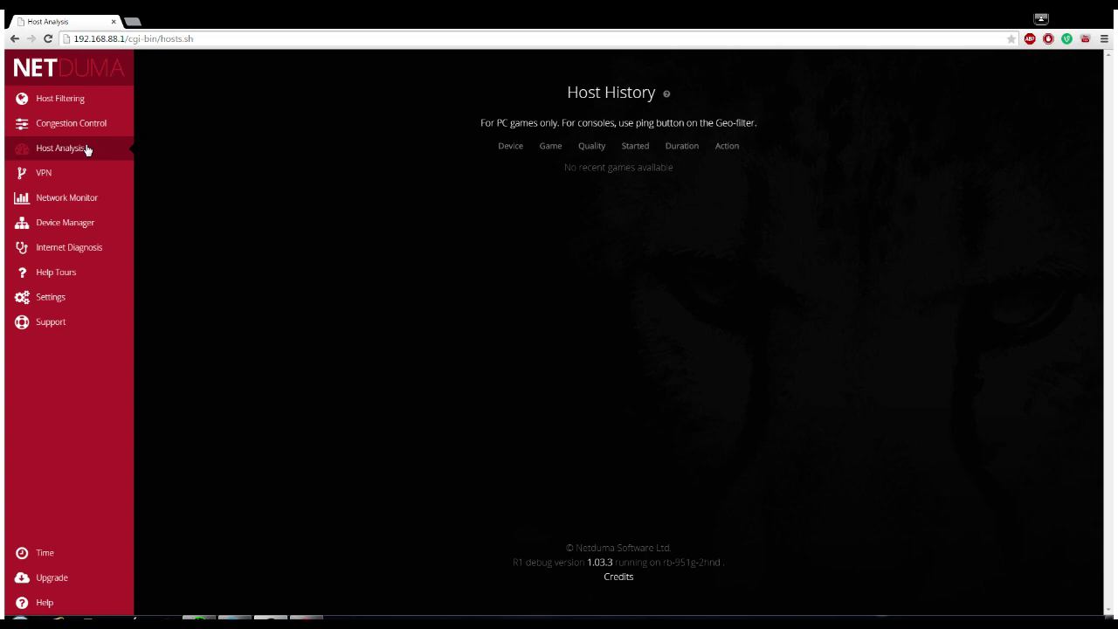
left_click(92, 128)
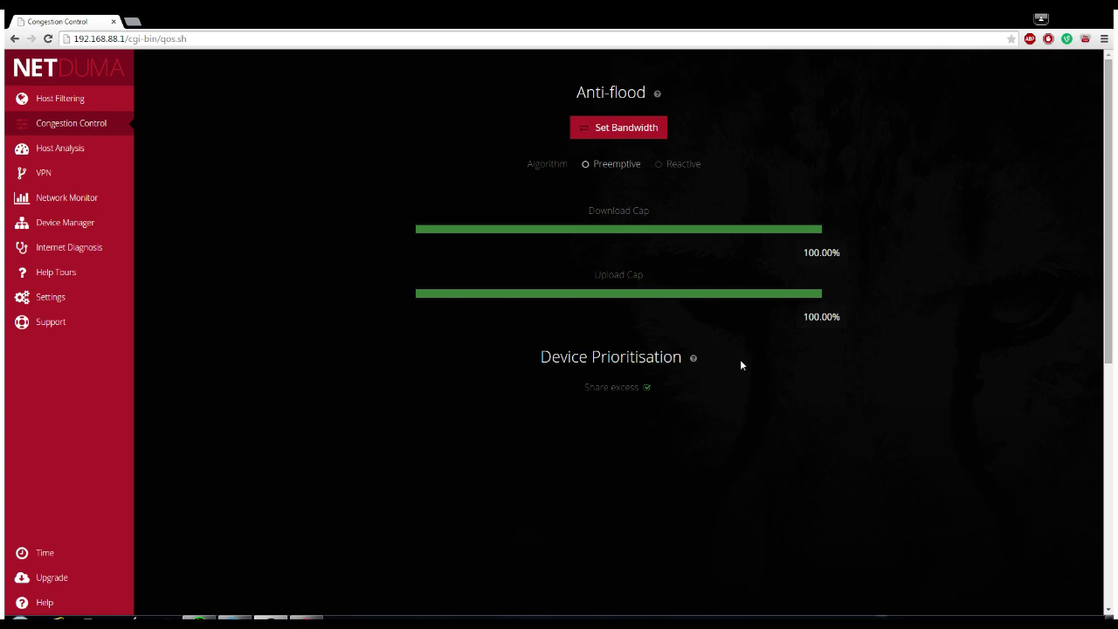
left_click(74, 151)
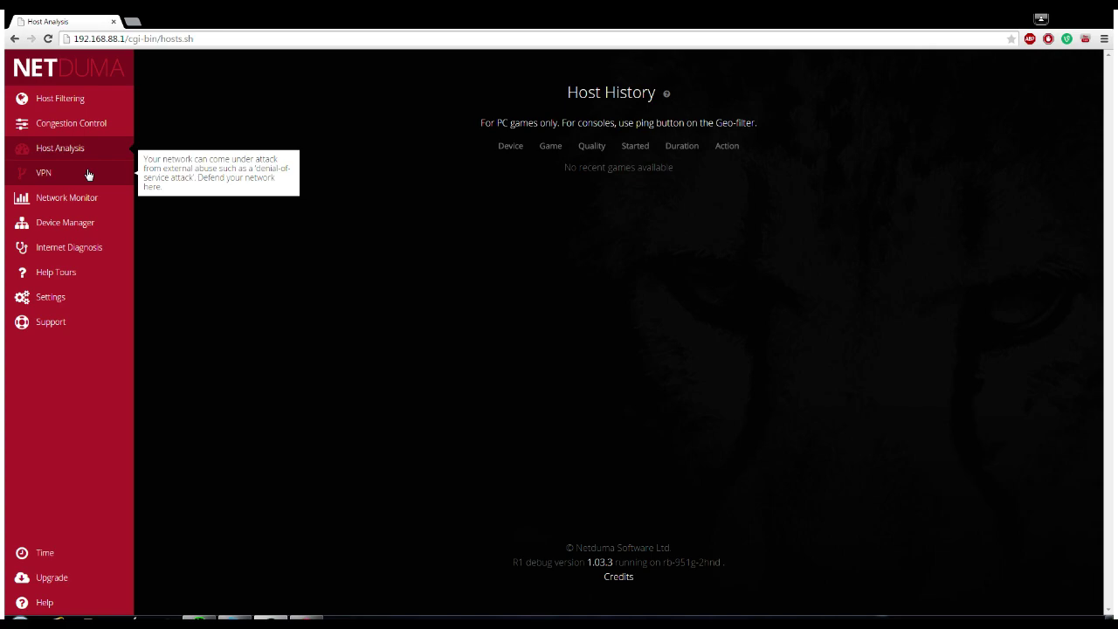
View the VPN device and connection settings, and the download and upload graphs in Network Monitor.
left_click(88, 174)
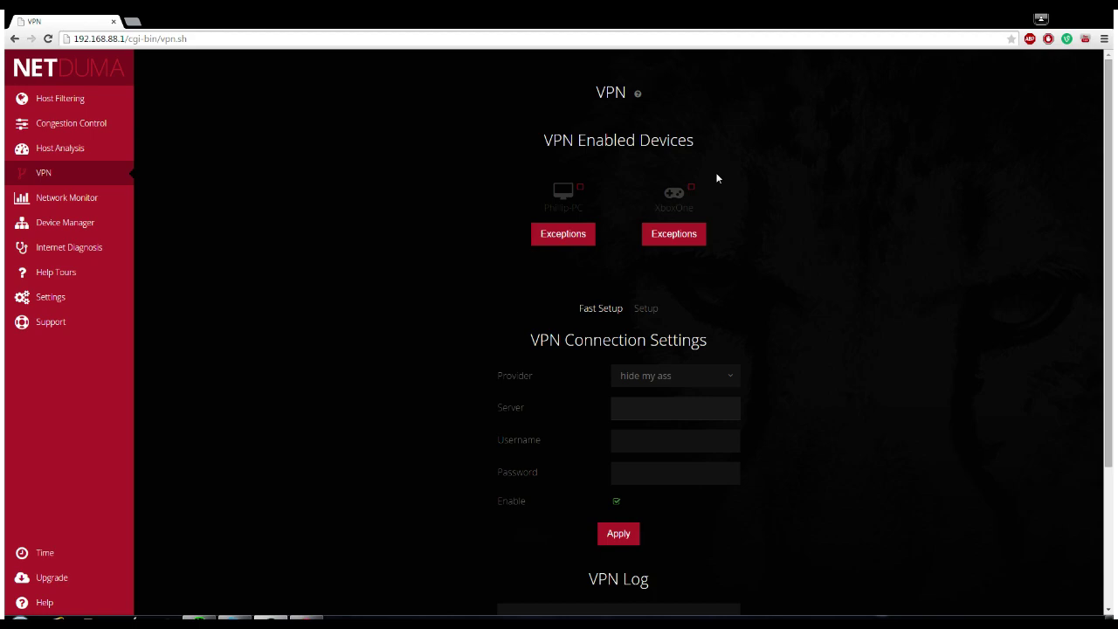
left_click(77, 204)
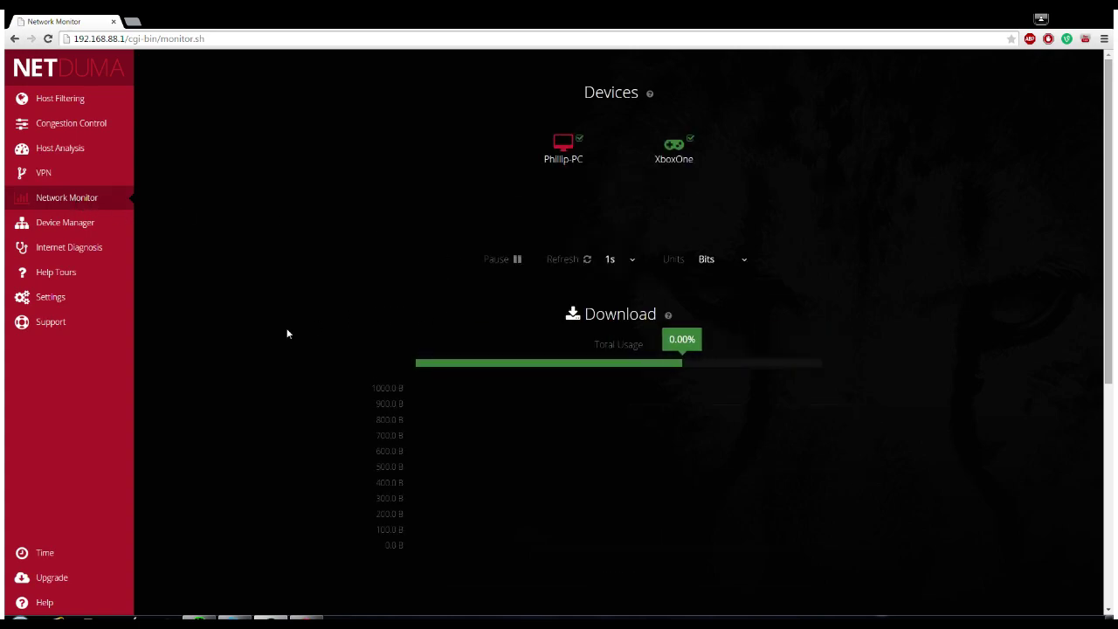
scroll(253, 330, "down", 3)
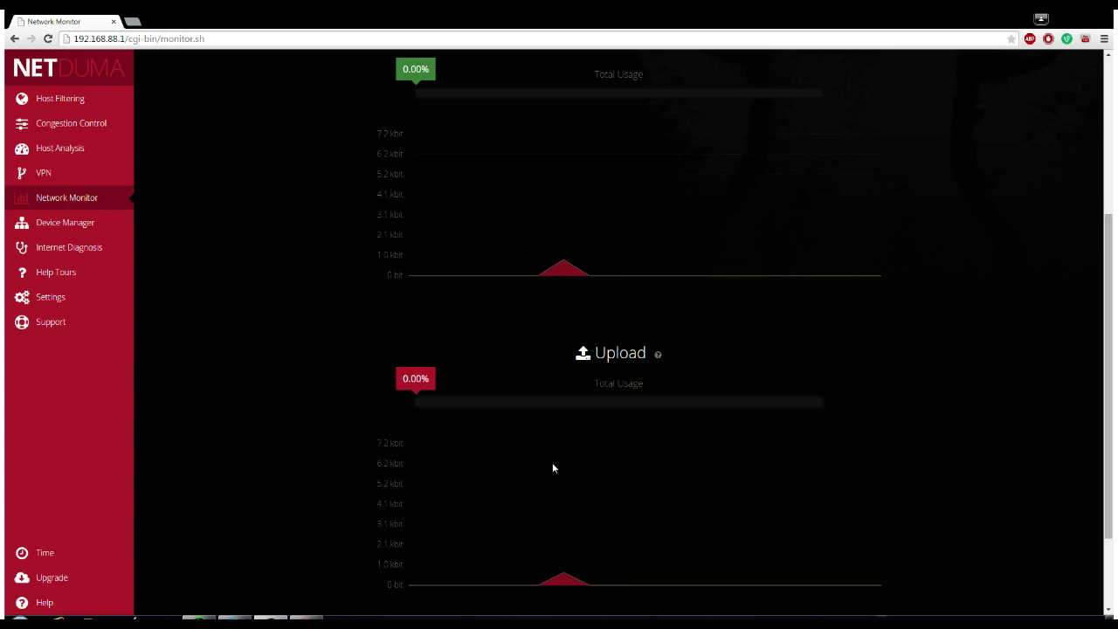
Examine the Device Manager's notice about another router, its DMZ advice and the WAN IP.
left_click(83, 223)
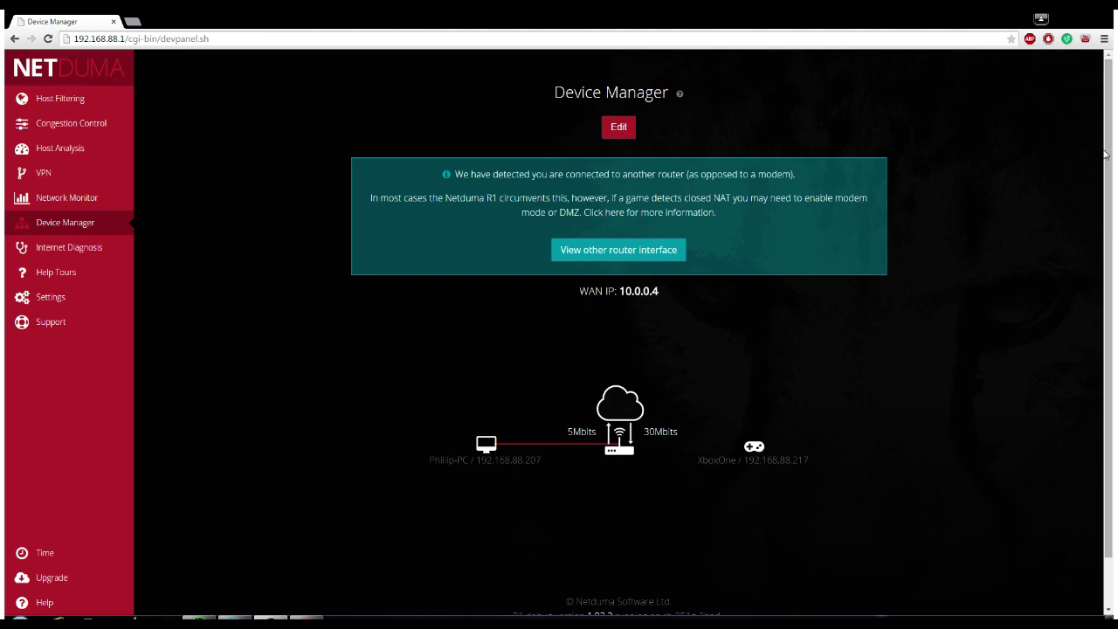
left_click_drag(736, 218, 461, 174)
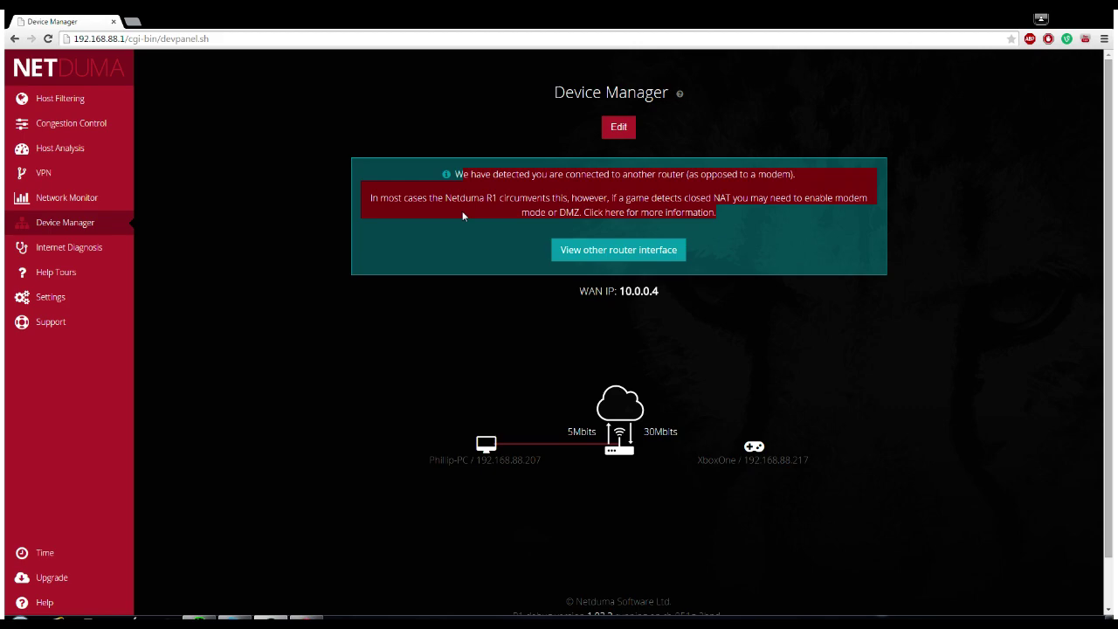
left_click(645, 333)
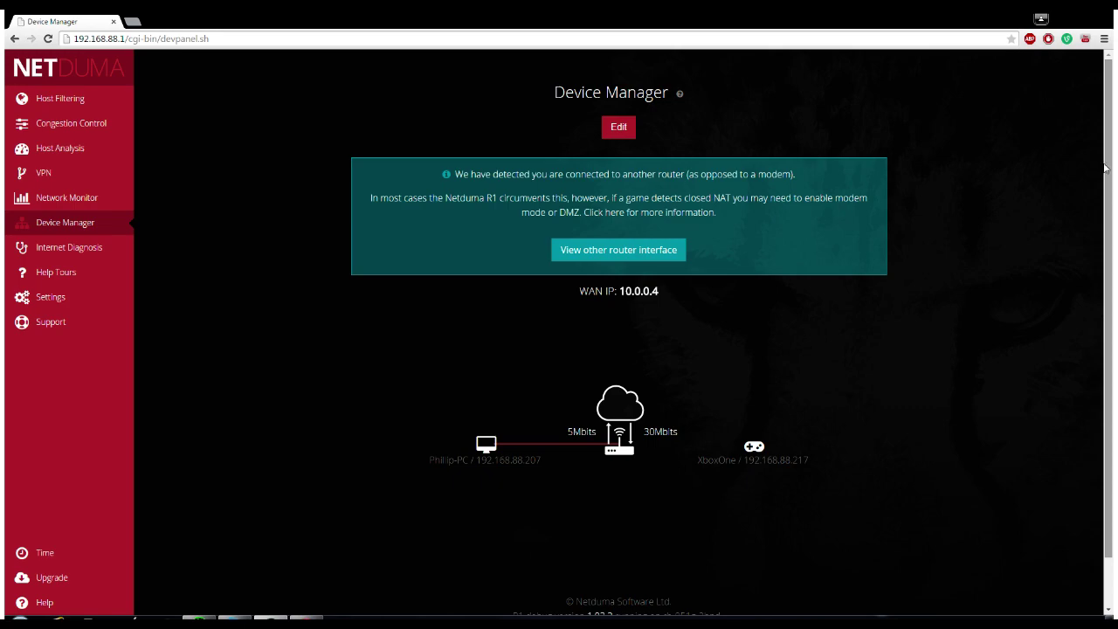
double_click(582, 210)
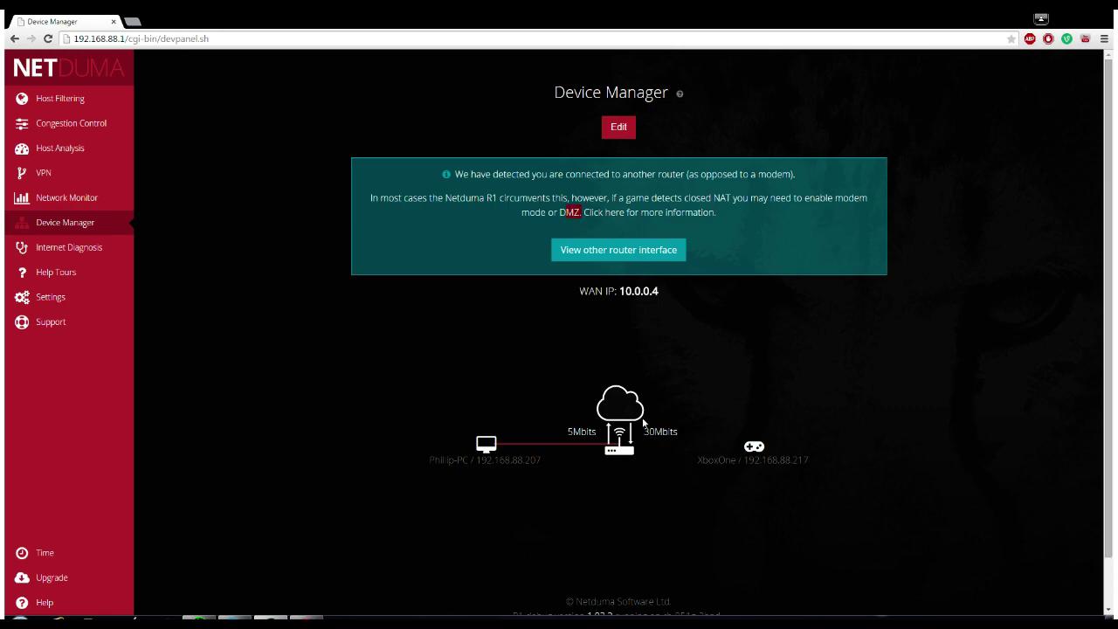
left_click(657, 291)
left_click_drag(657, 291, 619, 291)
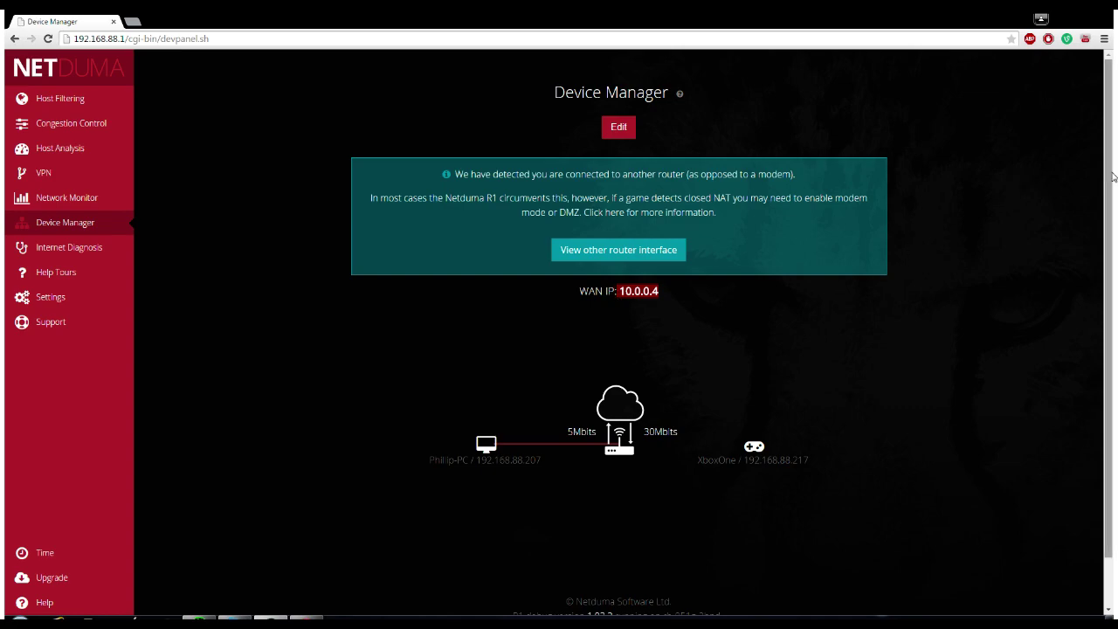
left_click_drag(1107, 179, 1107, 225)
left_click_drag(1106, 276, 1106, 220)
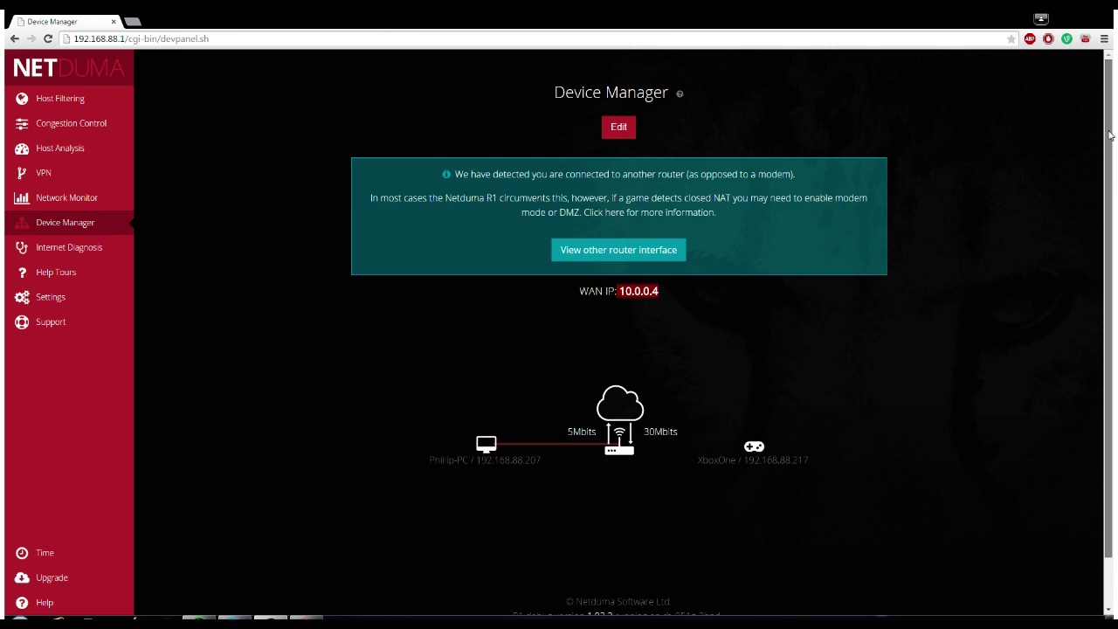
View the Device Manager's editing options for the internet connection bandwidth and the local devices.
left_click(621, 128)
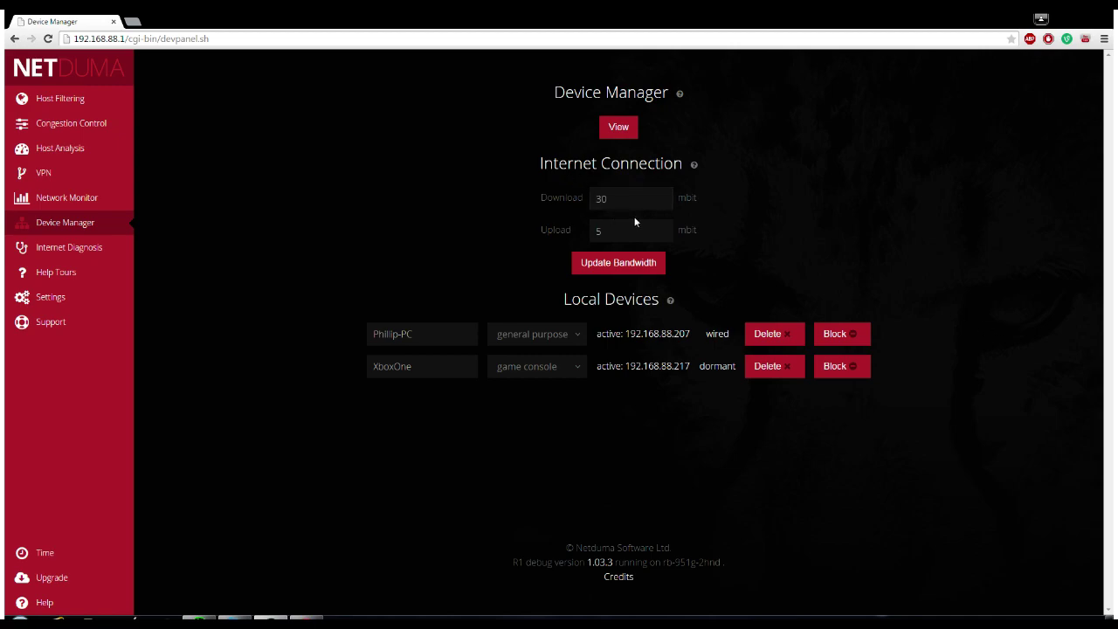
left_click(605, 132)
left_click(612, 129)
left_click_drag(712, 371, 699, 369)
Run the ping diagnostics test in Internet Diagnosis and check the Xbox Live service status details.
left_click(74, 252)
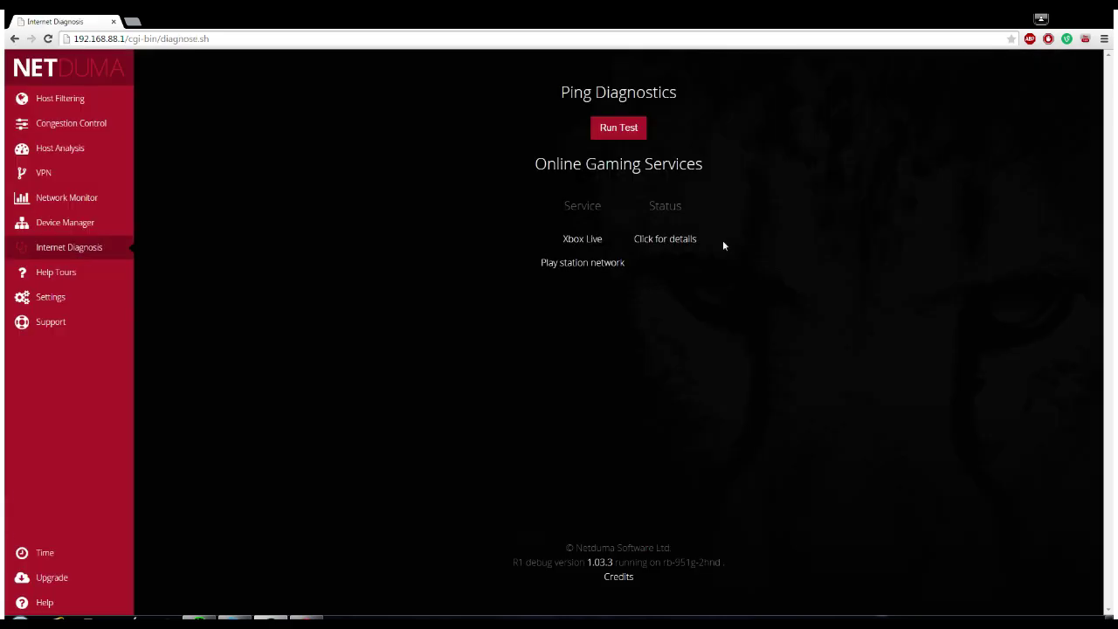
left_click(638, 128)
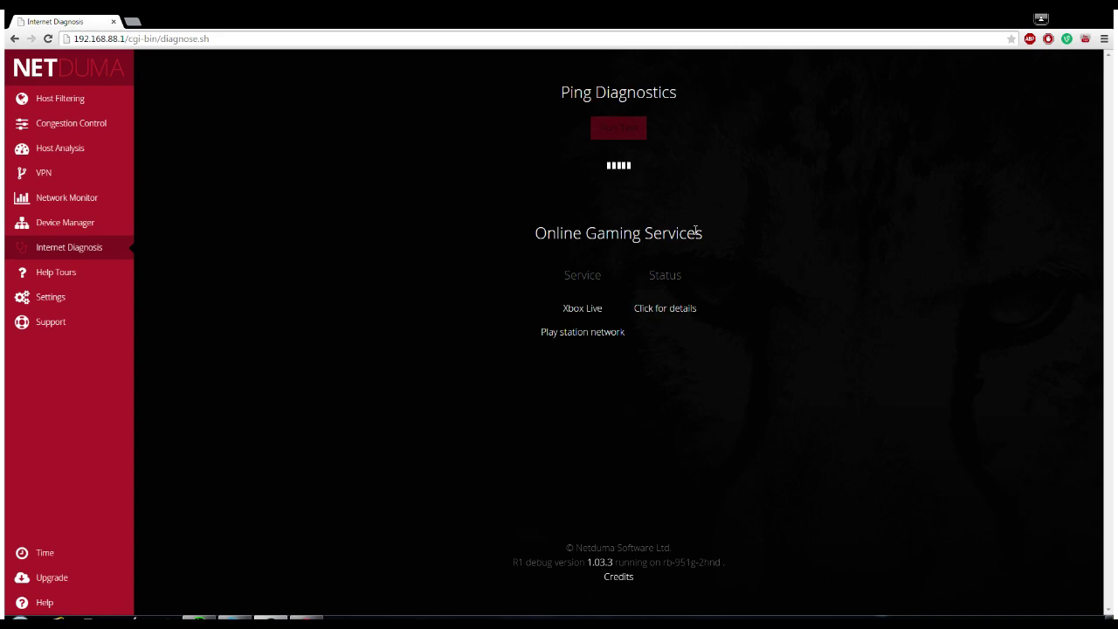
left_click(679, 313)
left_click(224, 21)
left_click(768, 218)
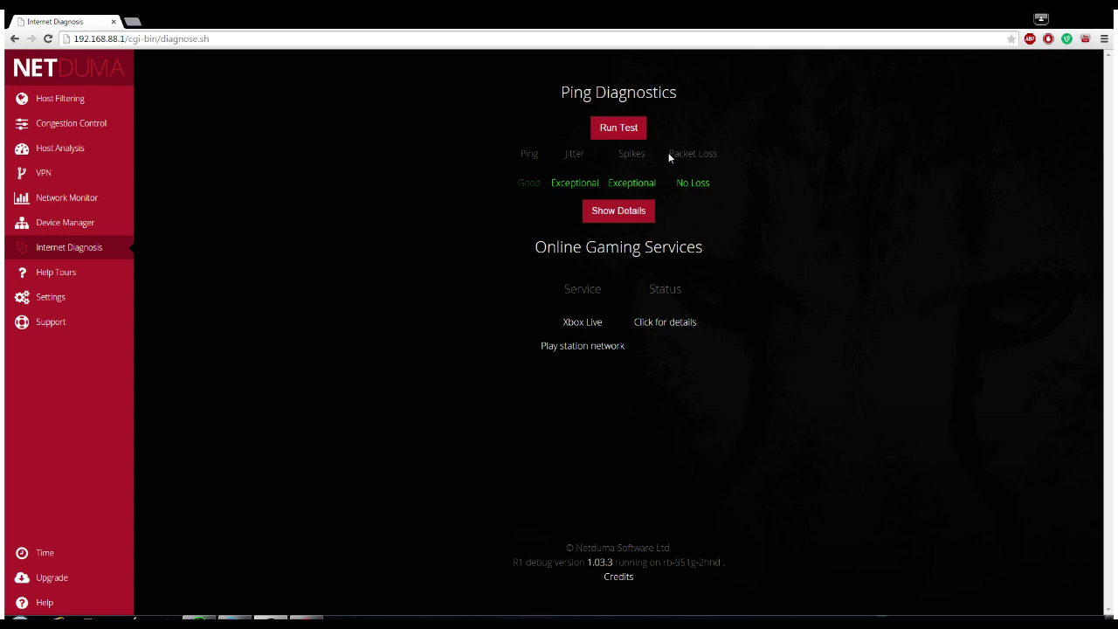
Show the ping test details and review the ping replies, ping statistics and trace.
left_click(636, 209)
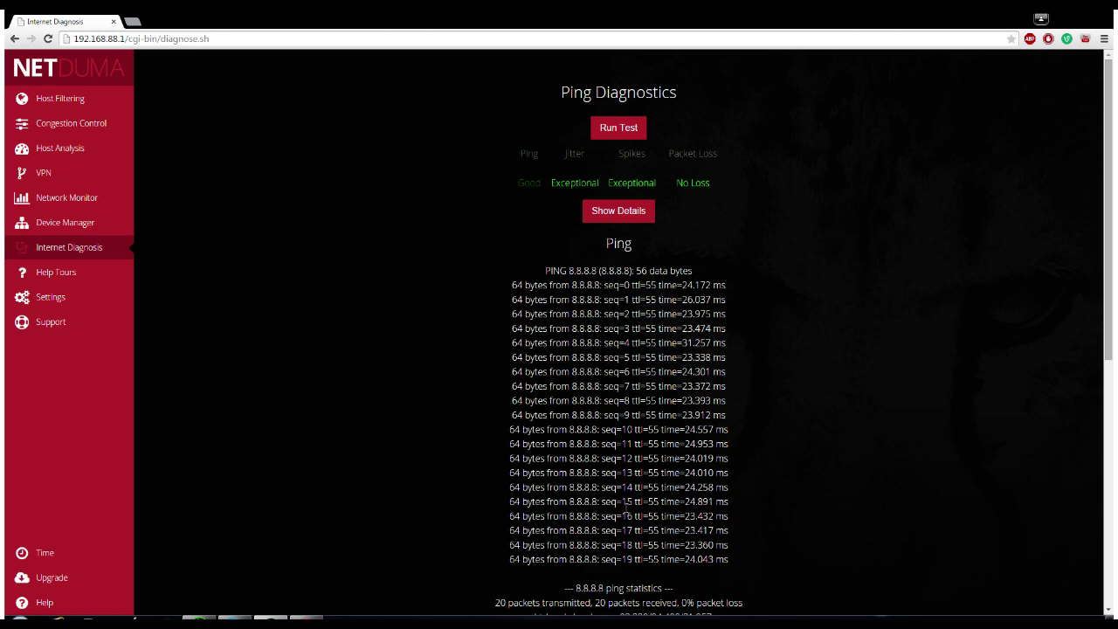
scroll(535, 374, "down", 1)
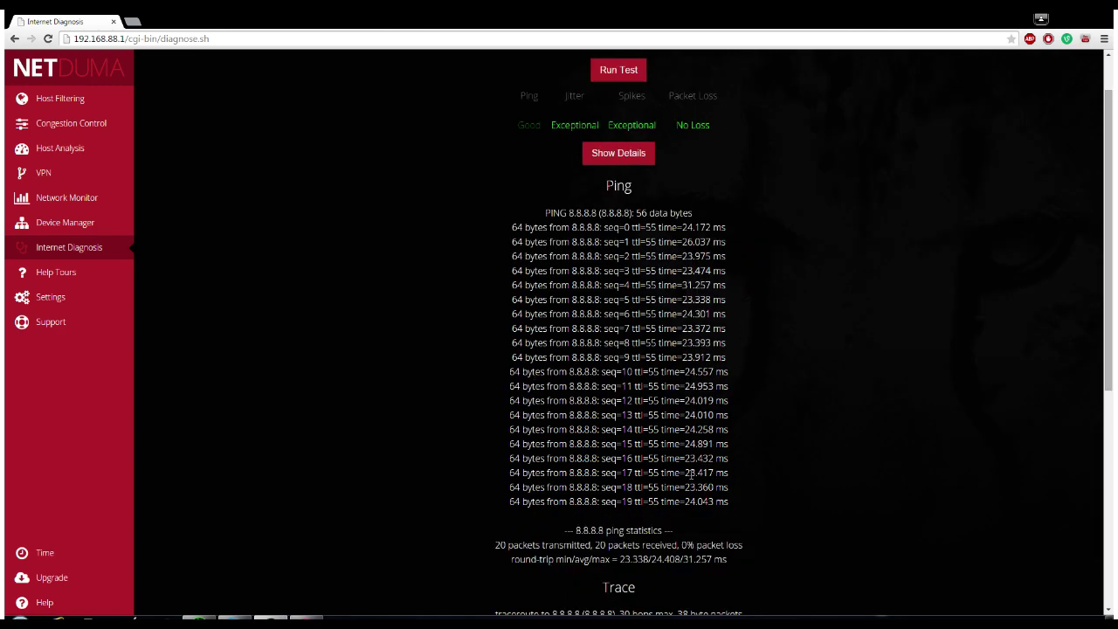
scroll(690, 472, "down", 3)
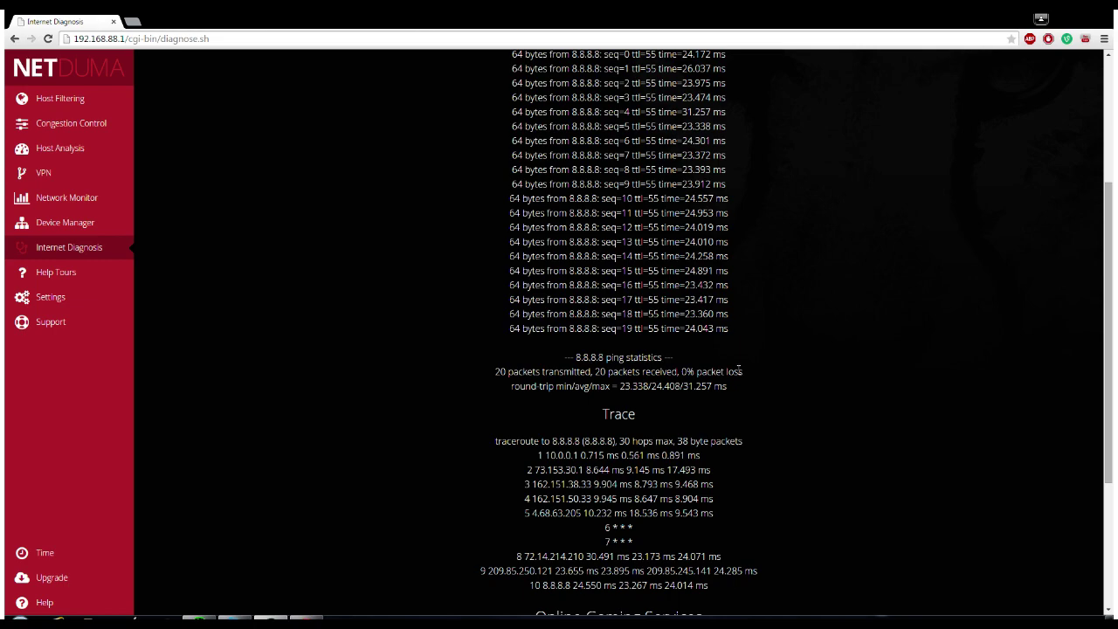
scroll(744, 374, "down", 3)
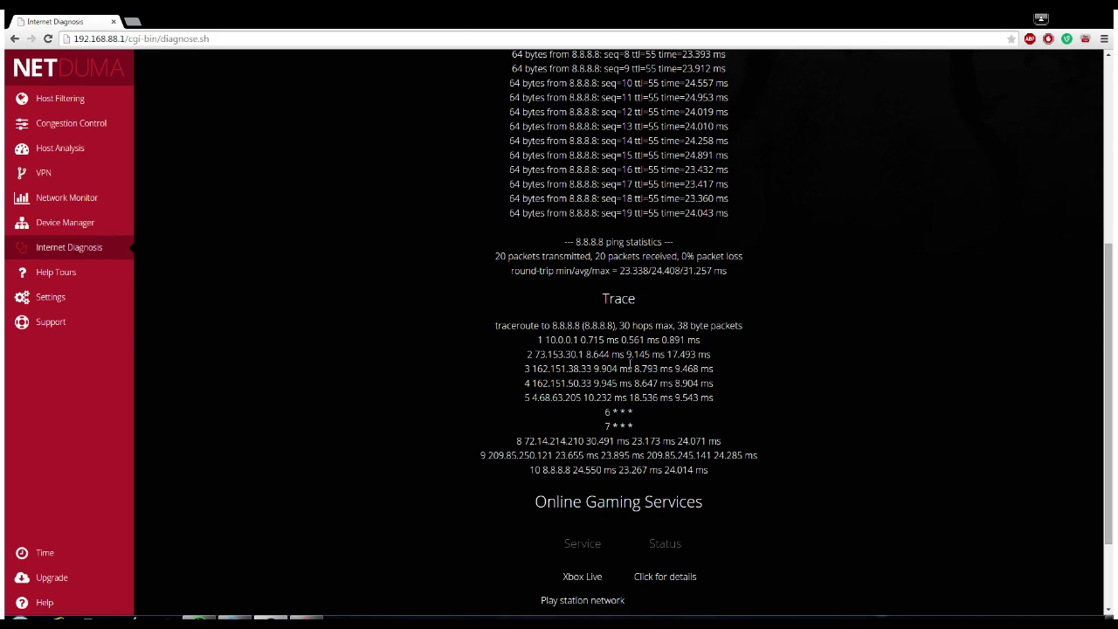
scroll(630, 365, "down", 3)
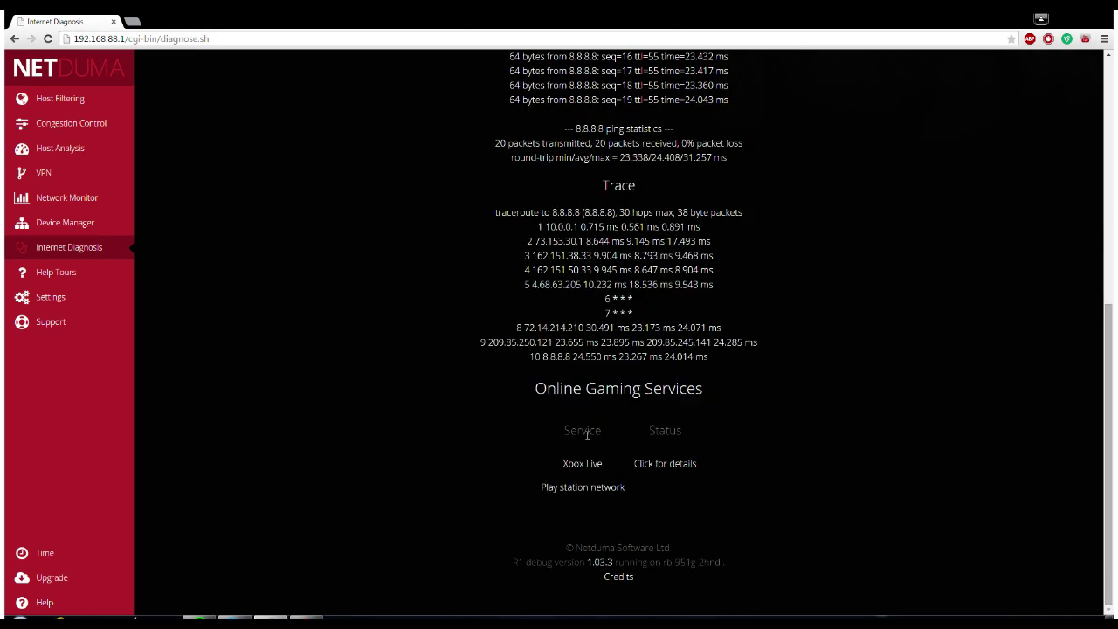
scroll(742, 271, "up", 3)
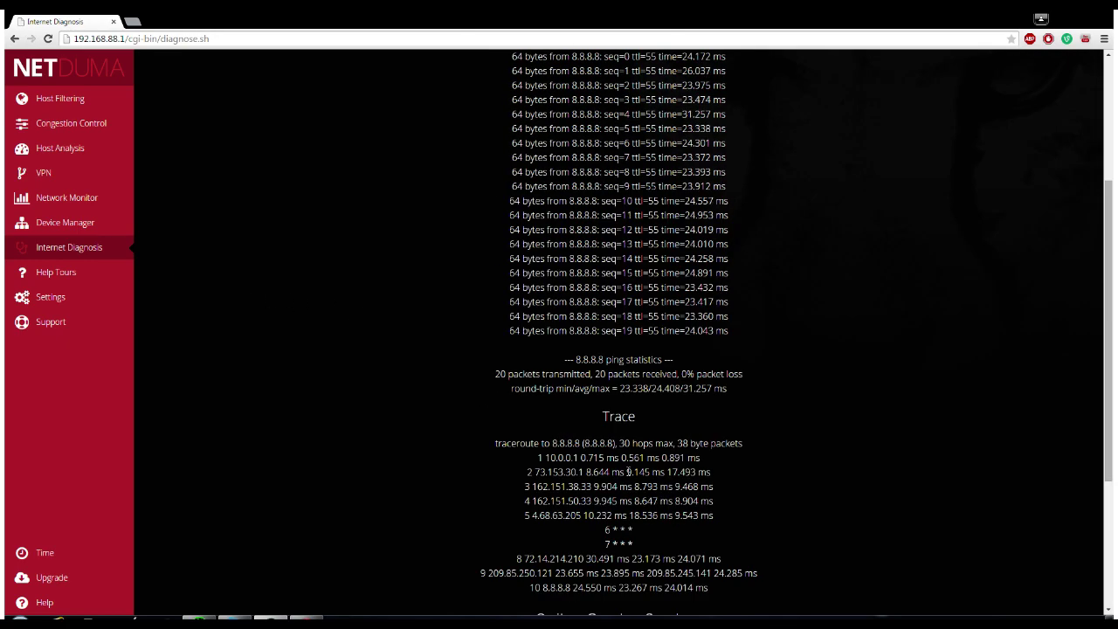
scroll(627, 472, "up", 3)
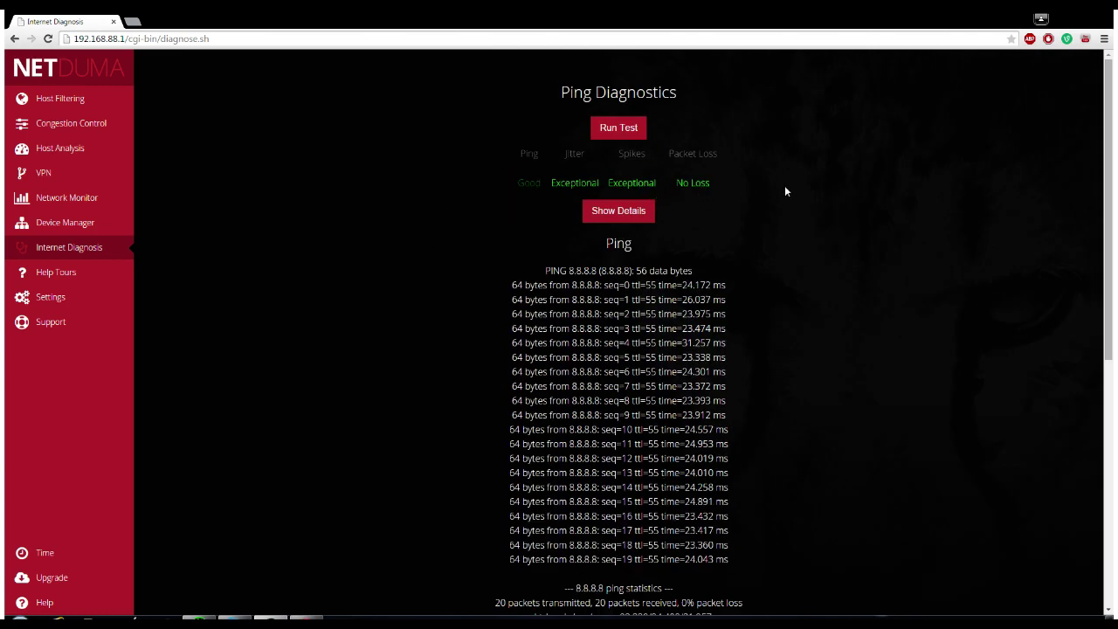
Start the Introduction help tour and advance to its step on preventing house members from causing lag.
left_click(70, 273)
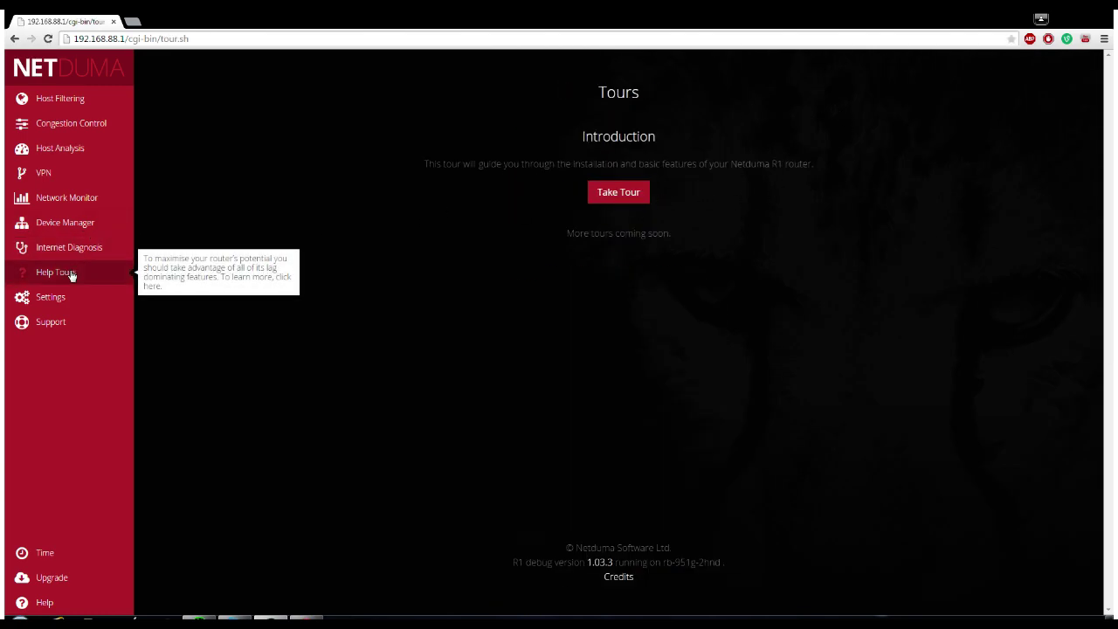
left_click(619, 193)
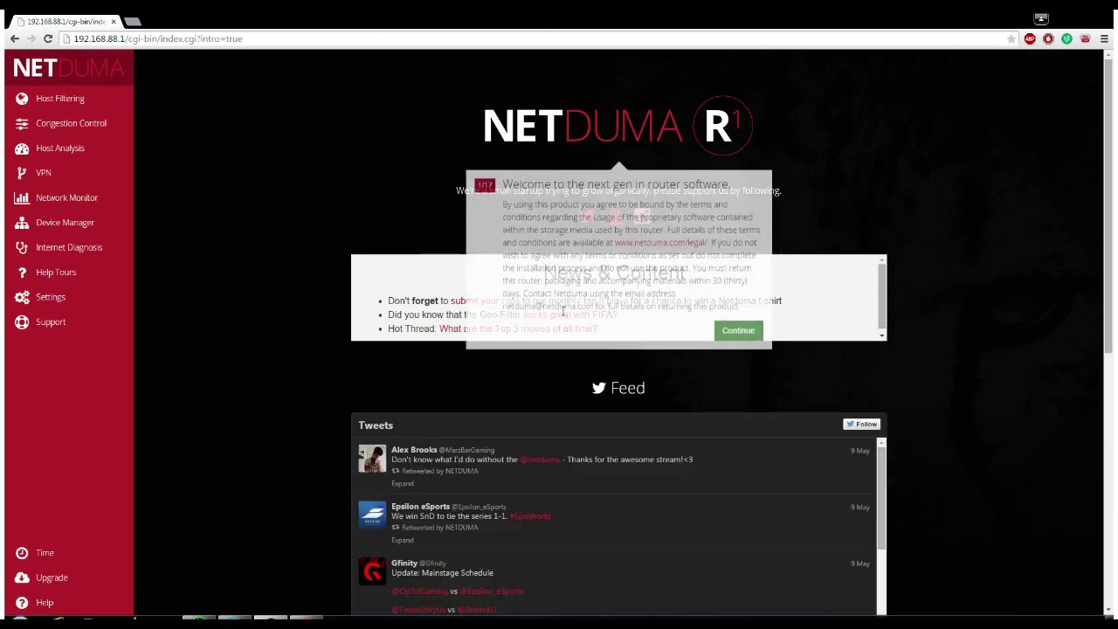
left_click(730, 331)
left_click(739, 302)
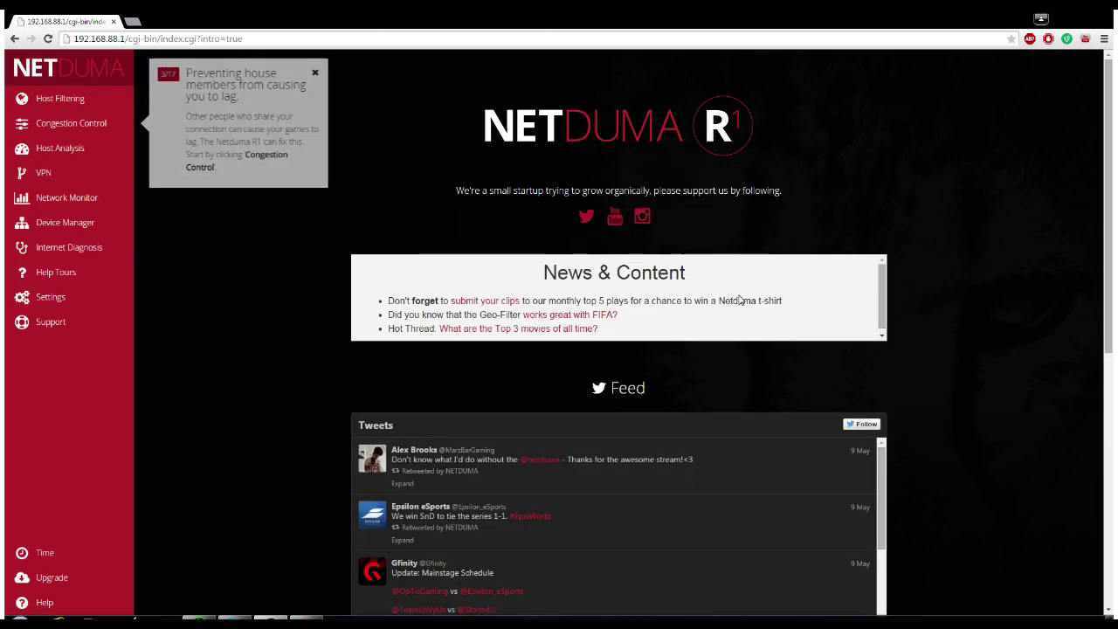
Browse the VPN and Network Monitor pages, and close the guided tour at its Congestion Control step.
left_click(117, 149)
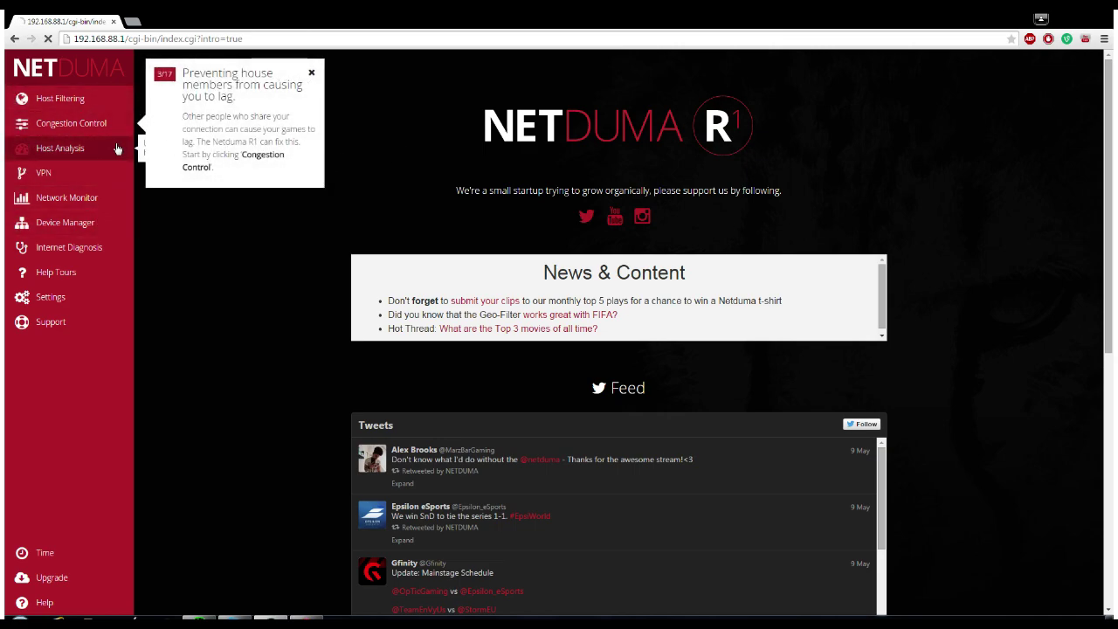
left_click(100, 174)
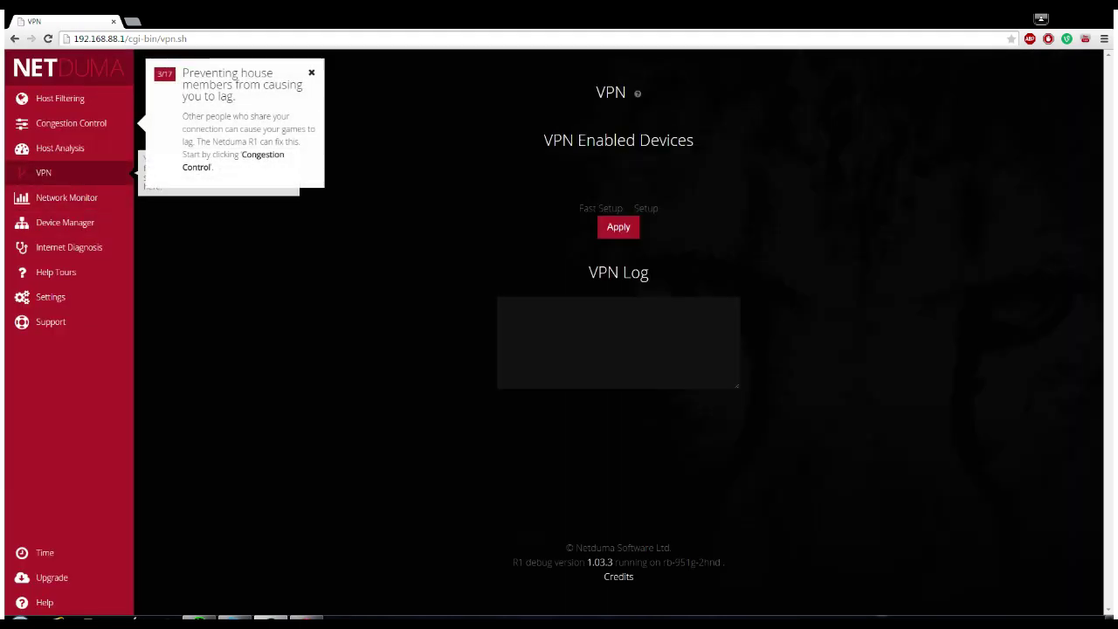
left_click(84, 200)
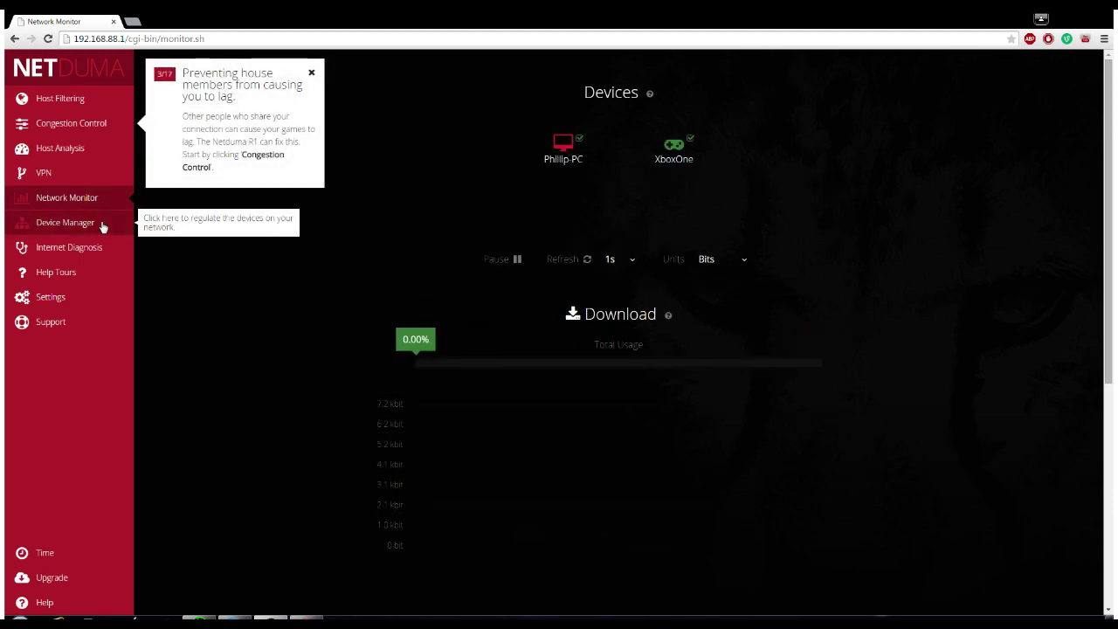
left_click(83, 123)
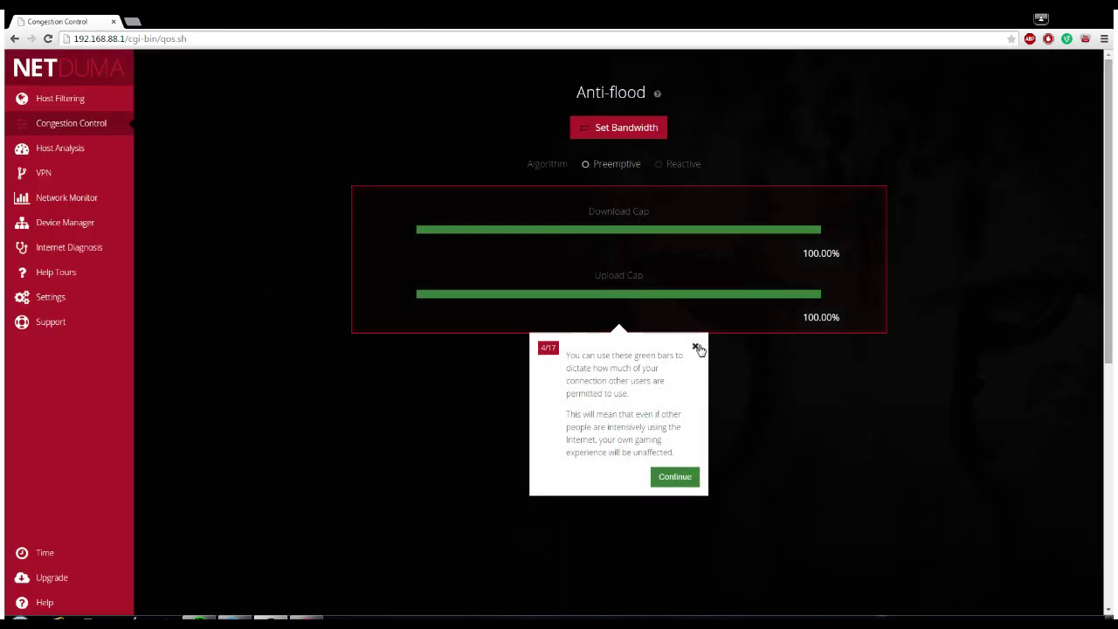
left_click(696, 347)
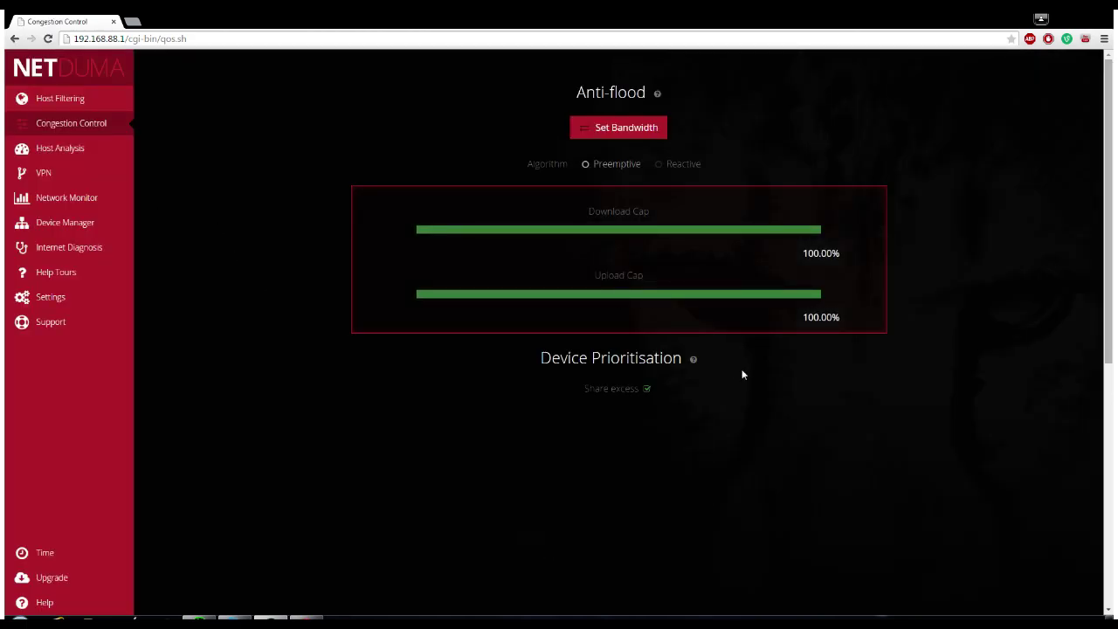
Read the Device Prioritisation help on bandwidth distribution, and view the Deny & Allow section of Host Filtering.
left_click(693, 361)
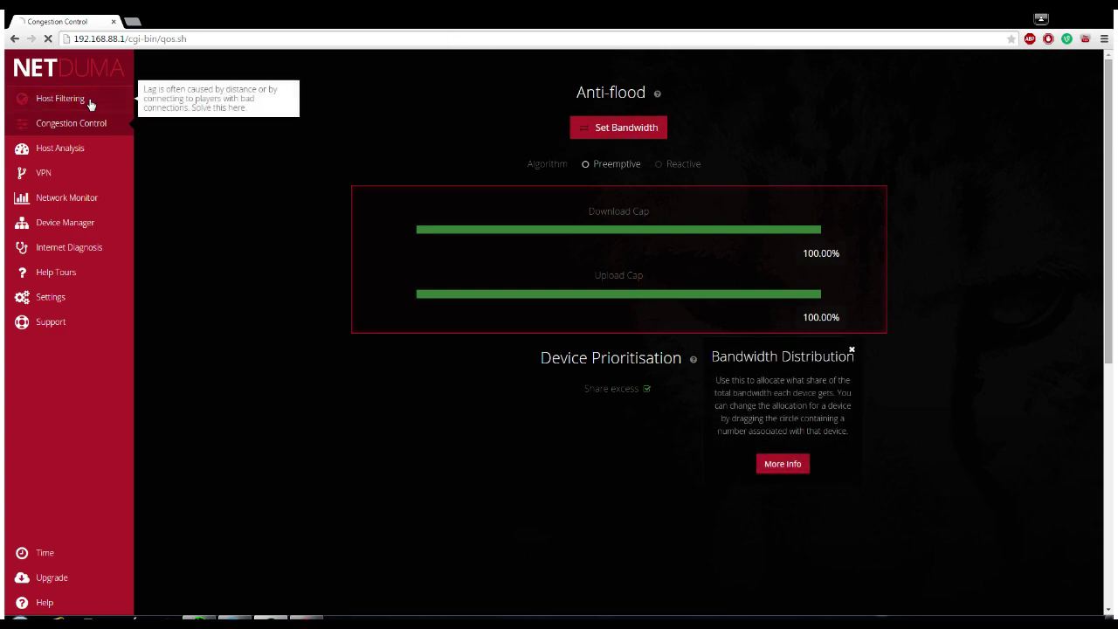
left_click(54, 98)
scroll(714, 271, "down", 7)
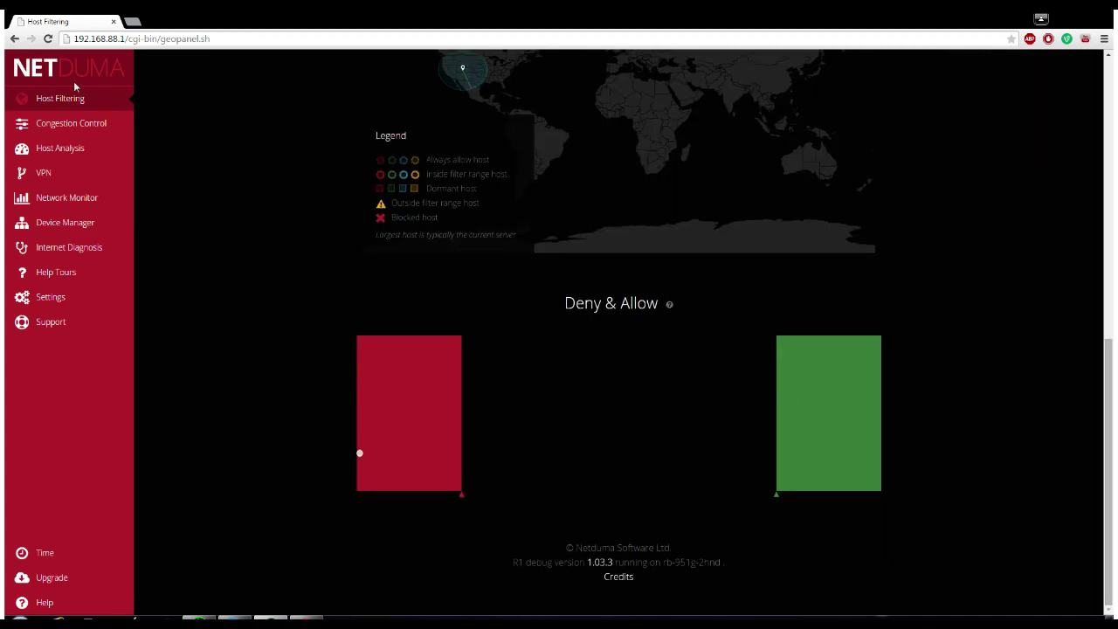
Try shifting the bandwidth shares of the XboxOne and the PC in Congestion Control's Device Prioritisation.
left_click(73, 126)
scroll(643, 252, "down", 3)
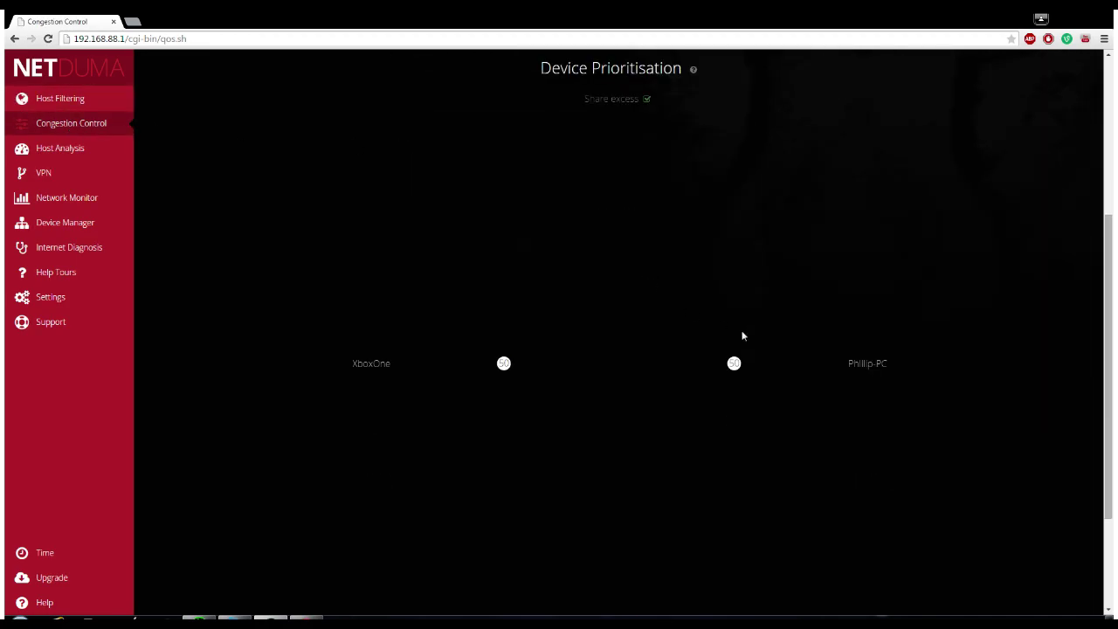
scroll(394, 229, "up", 3)
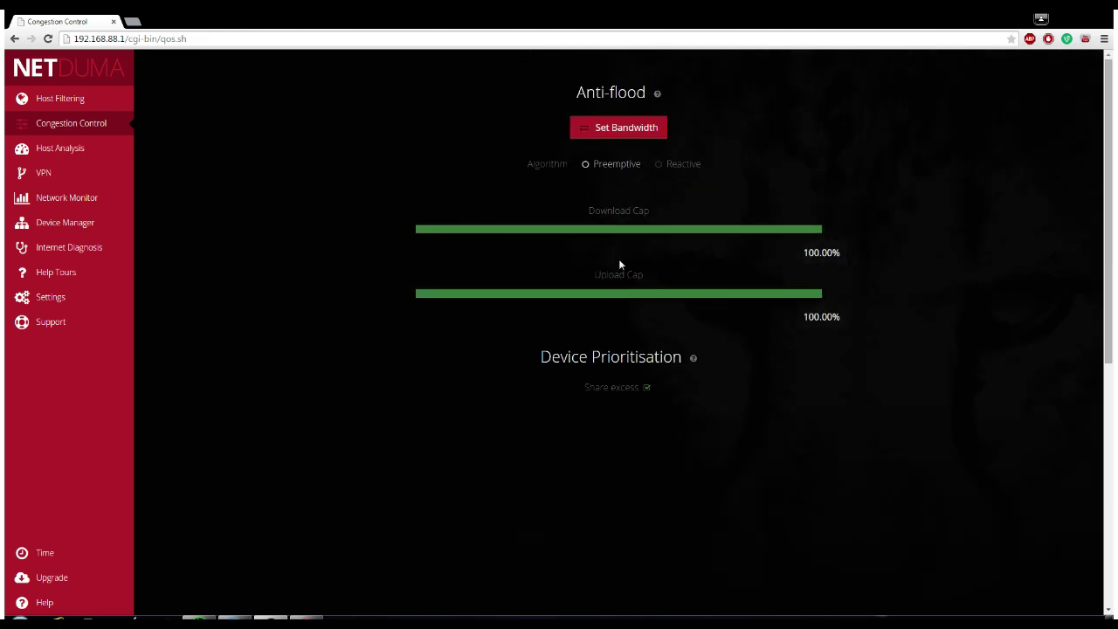
scroll(690, 342, "down", 5)
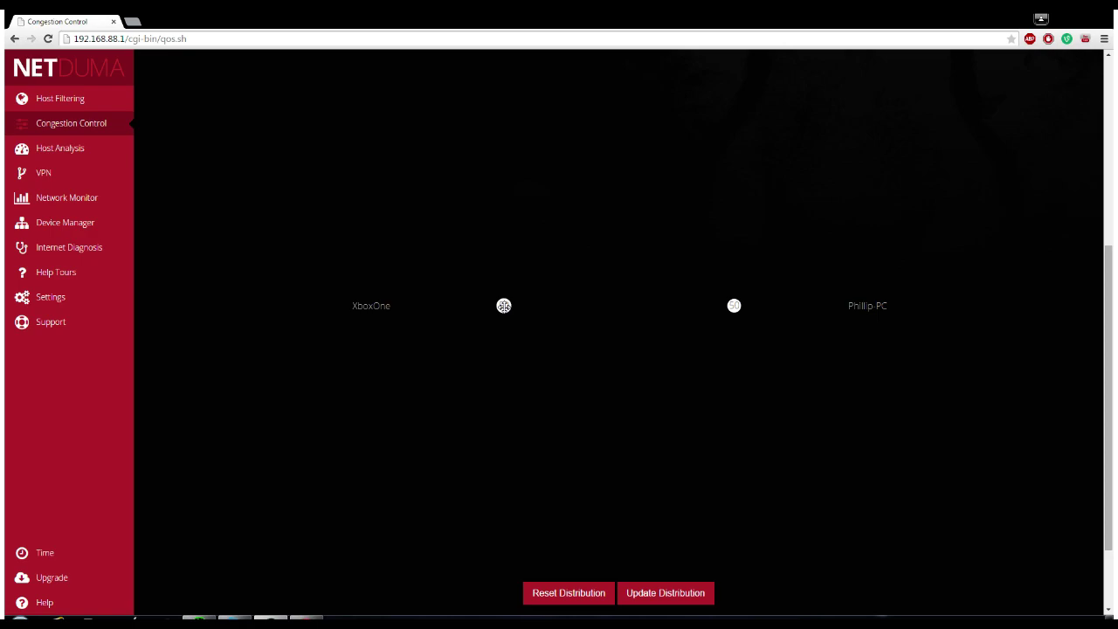
left_click_drag(504, 305, 591, 307)
left_click_drag(821, 307, 738, 309)
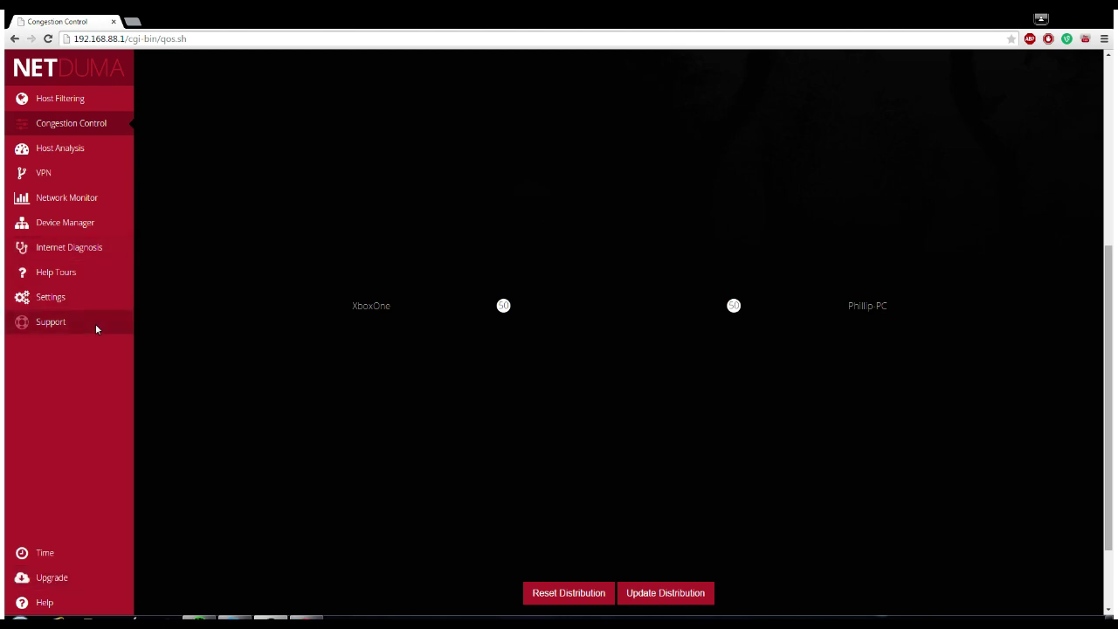
Return to Host Filtering and review the Geo-filter settings and map.
left_click(60, 113)
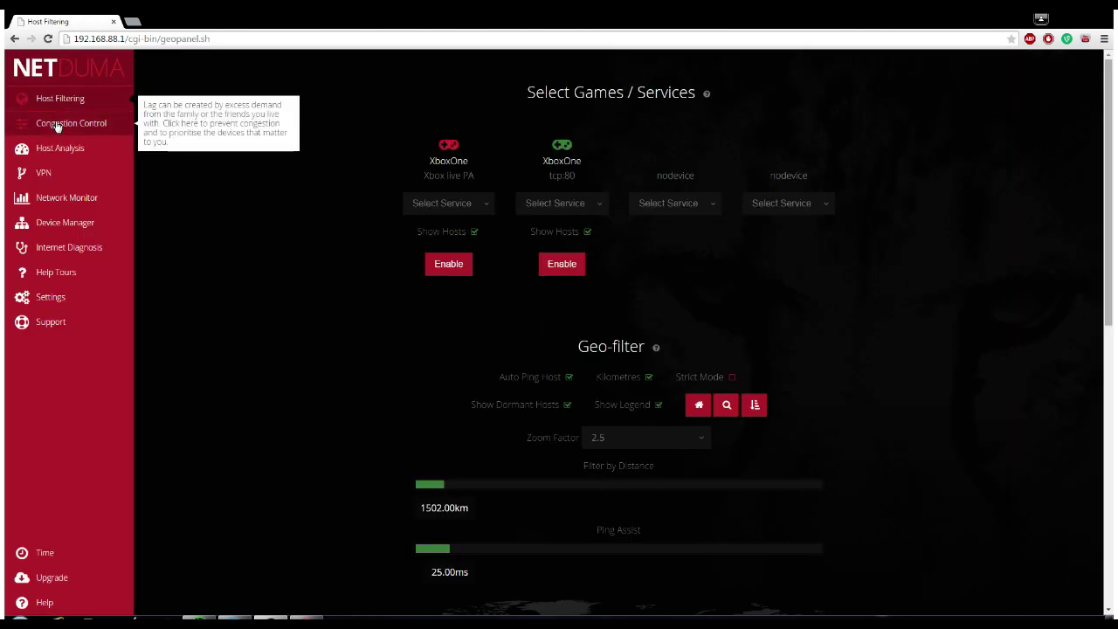
scroll(472, 354, "down", 3)
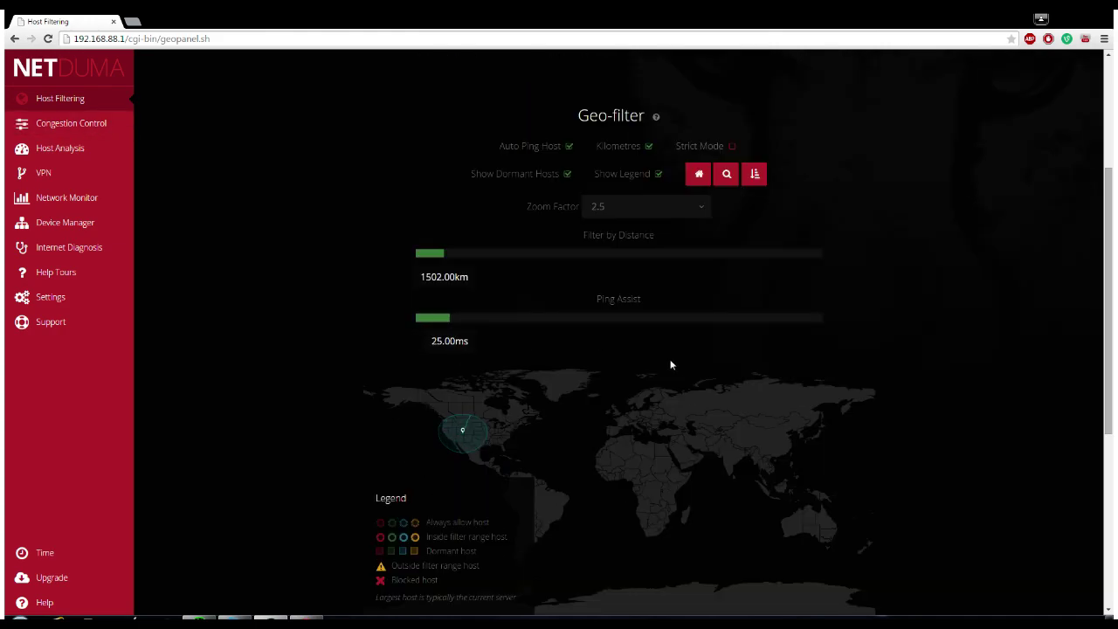
scroll(669, 365, "up", 1)
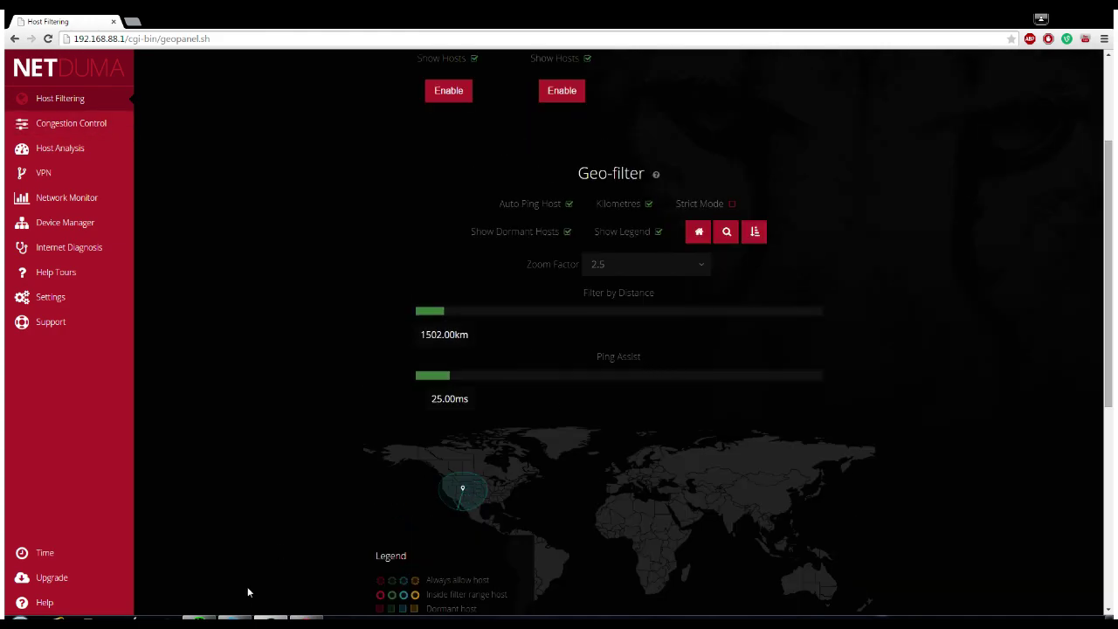